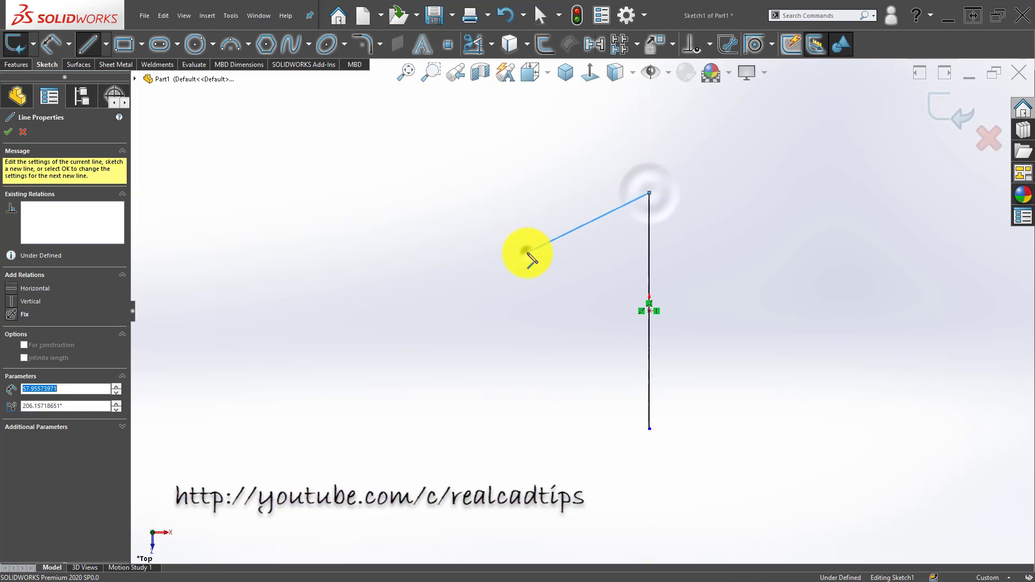
- Draw a horizontal line about 69 mm long to the right from the vertical line's upper endpoint
double_click(528, 253)
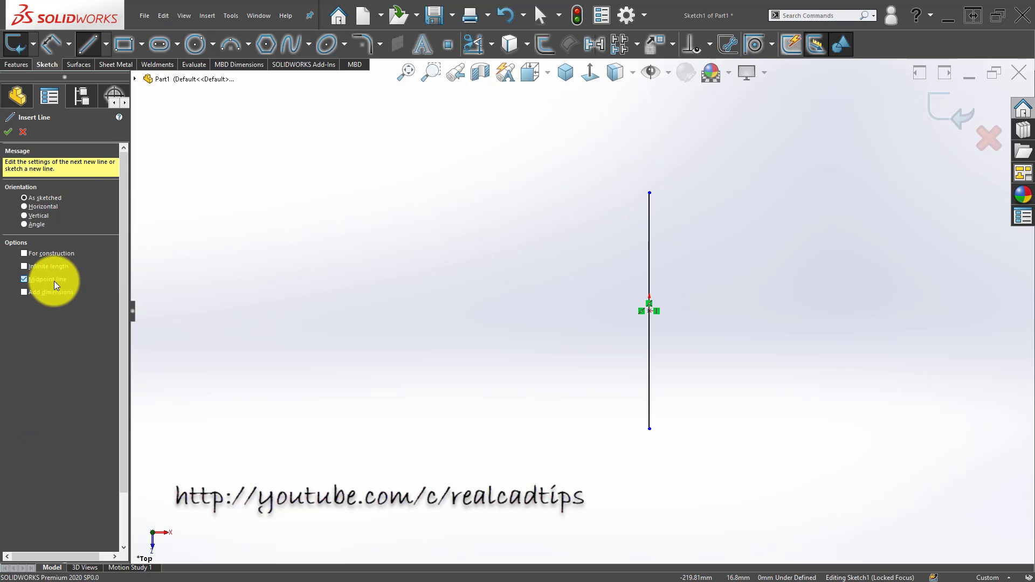
click(649, 193)
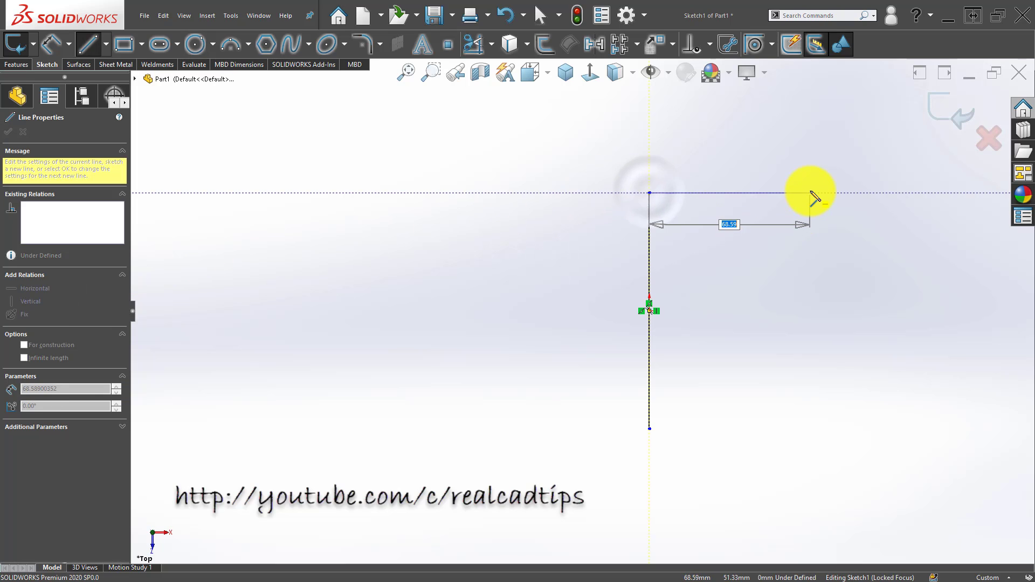
click(811, 192)
double_click(741, 275)
- Draw a horizontal midpoint line about 135 mm long centred on the origin and convert it to construction geometry
click(650, 311)
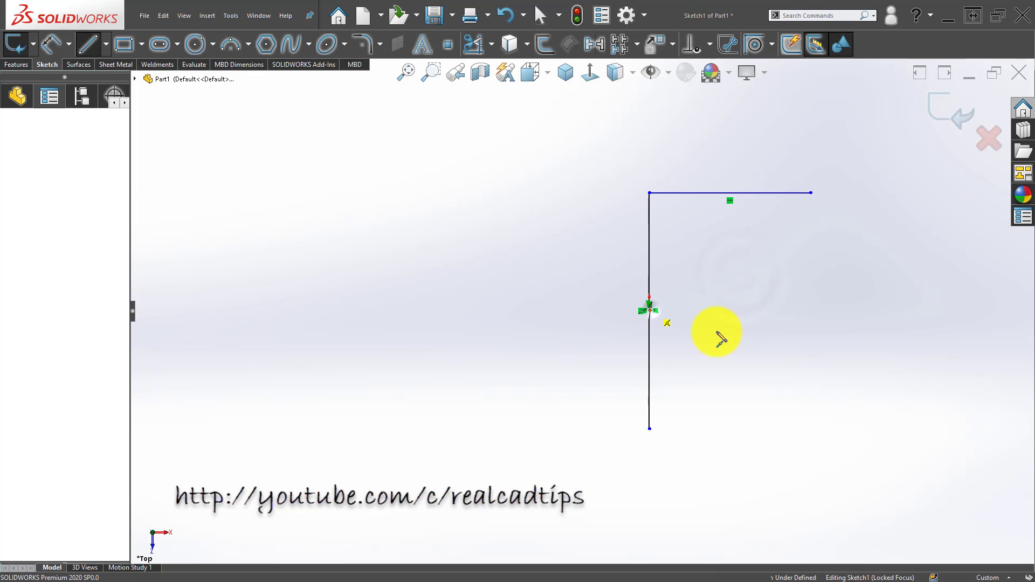
click(808, 311)
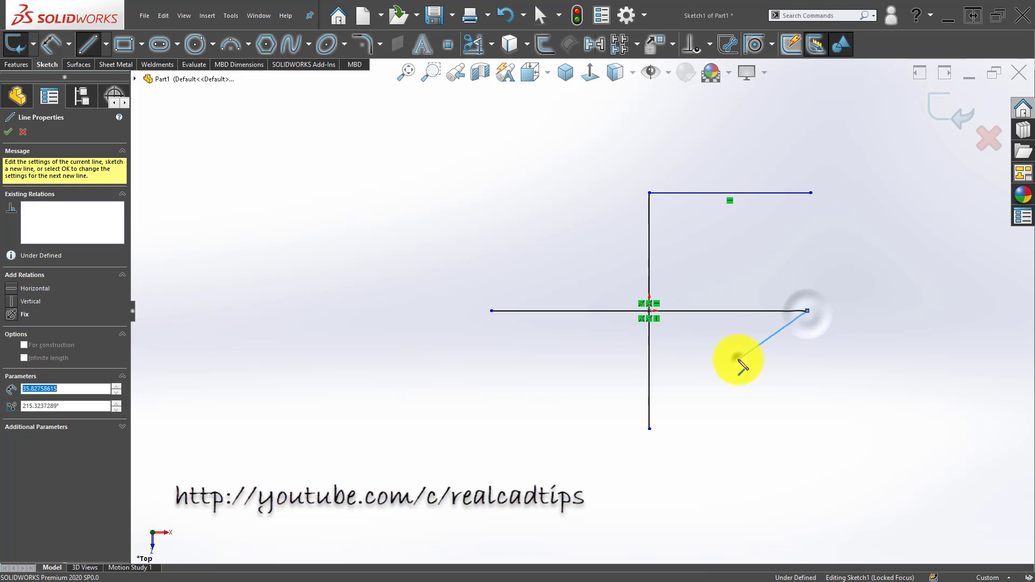
double_click(739, 358)
key(Escape)
click(722, 312)
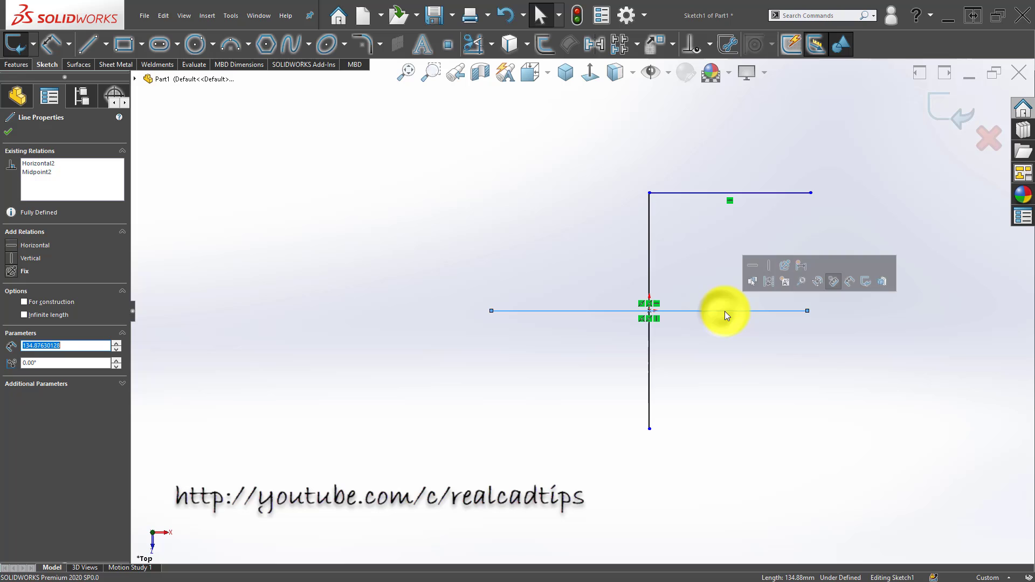
click(769, 280)
- Mirror the upper horizontal line about the horizontal centerline
scroll(701, 301, up, 2)
click(709, 228)
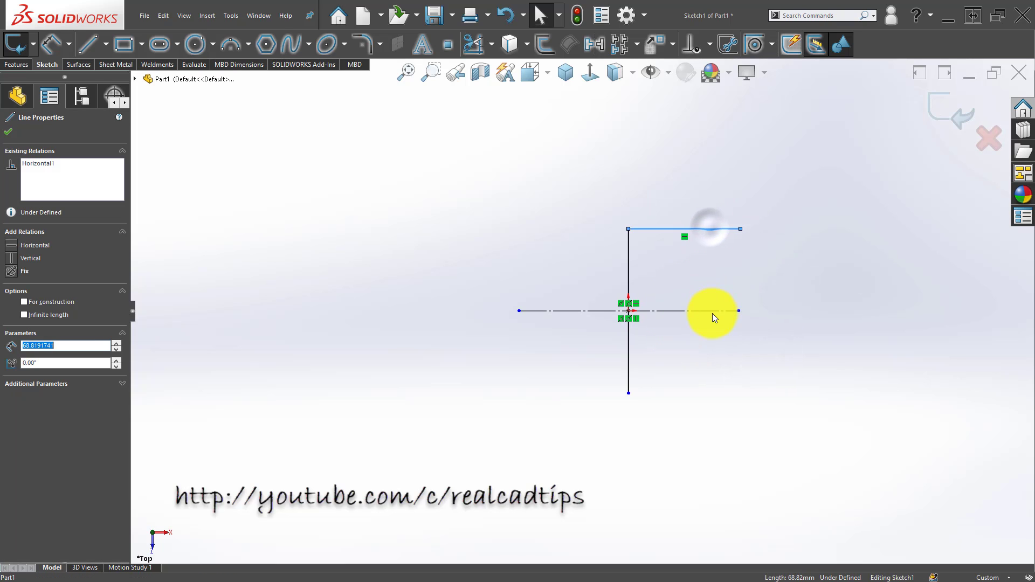
ctrl+click(715, 311)
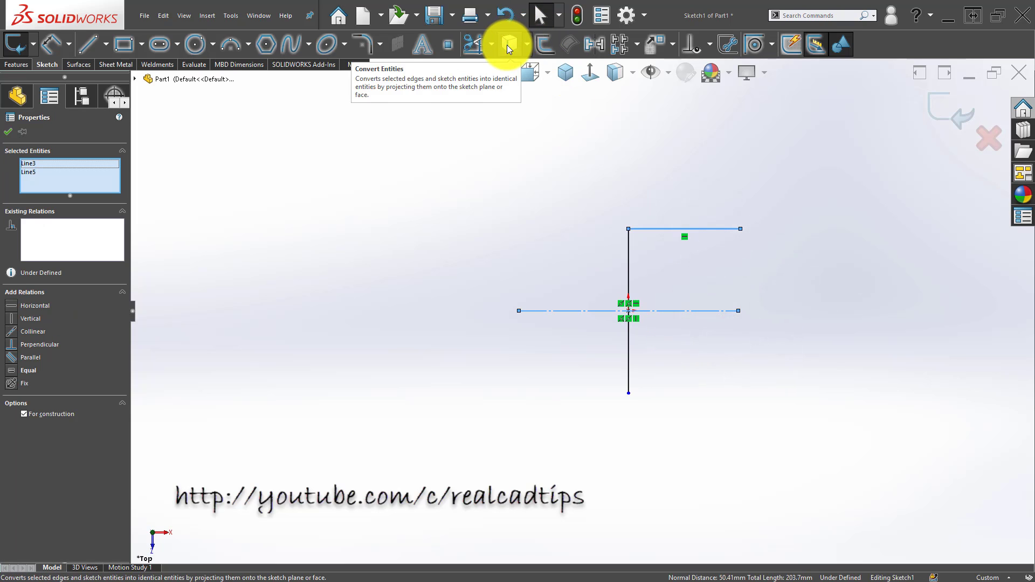
click(594, 44)
scroll(823, 356, down, 2)
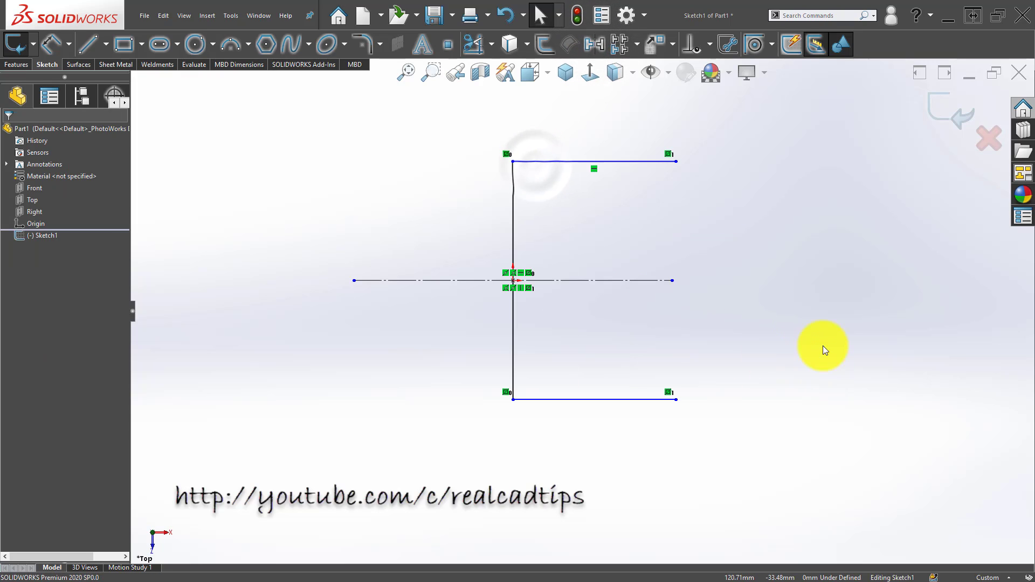
click(370, 273)
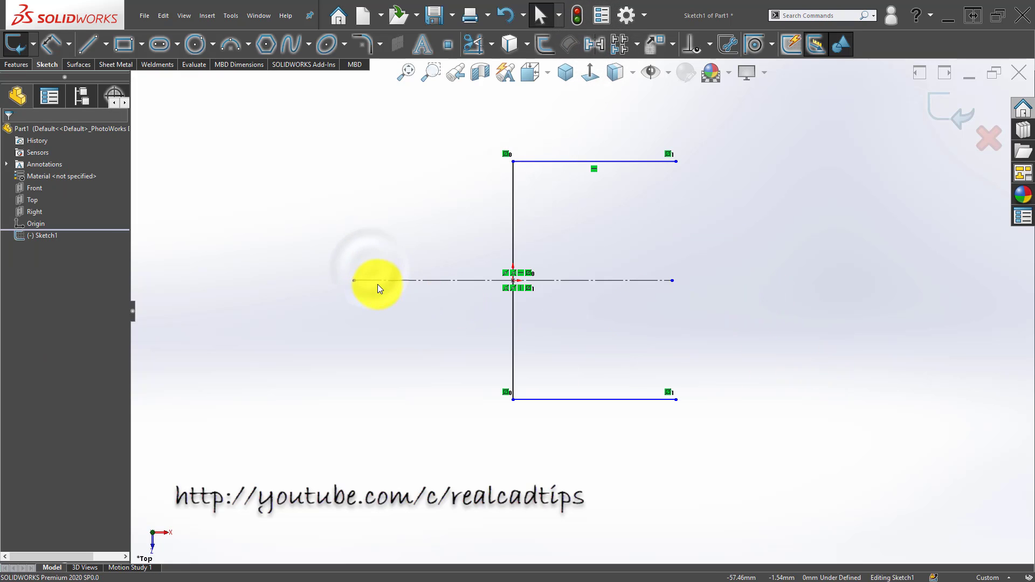
- Dimension the distance between the upper and lower horizontal lines as 30 mm
click(356, 184)
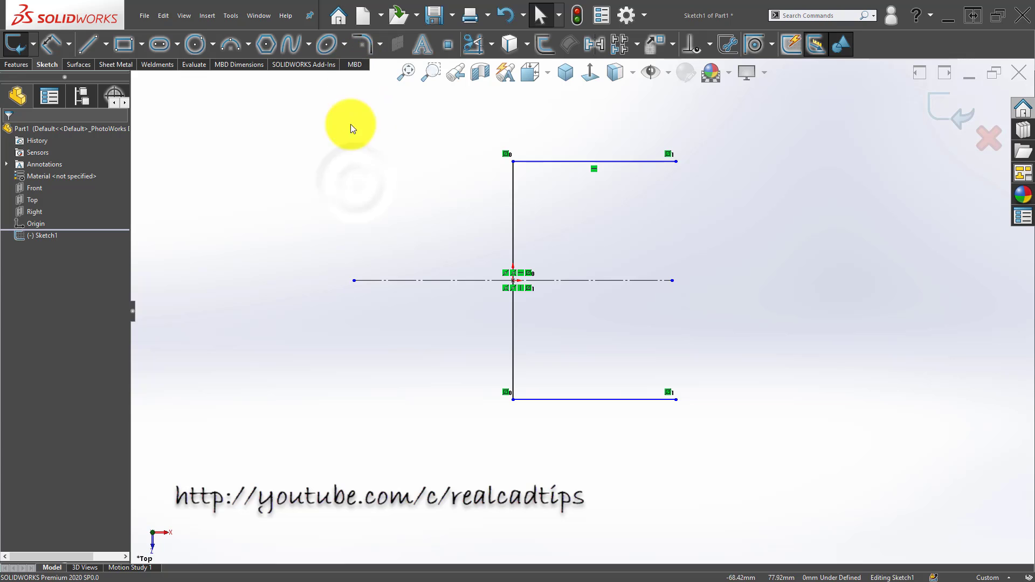
click(626, 162)
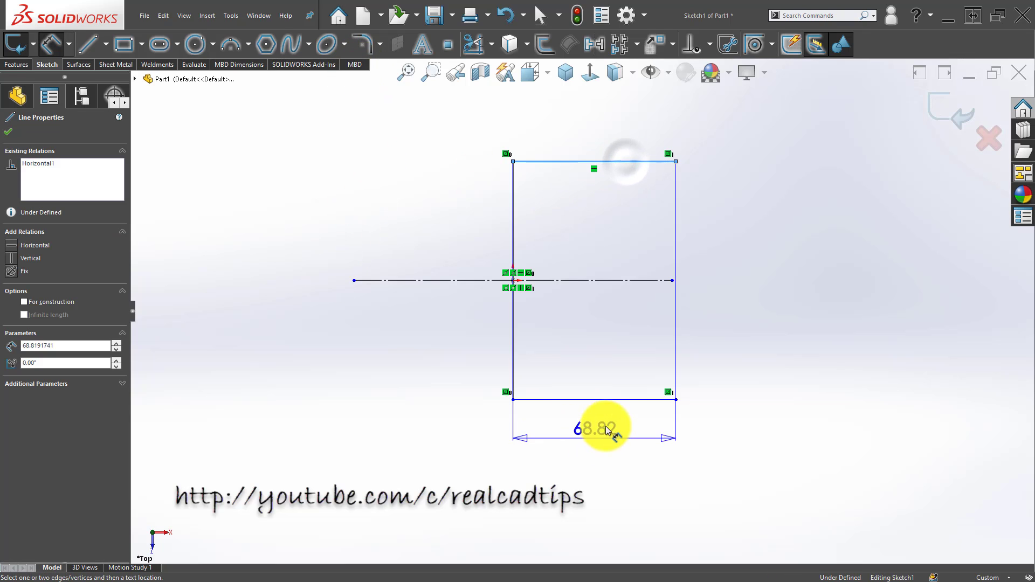
click(619, 399)
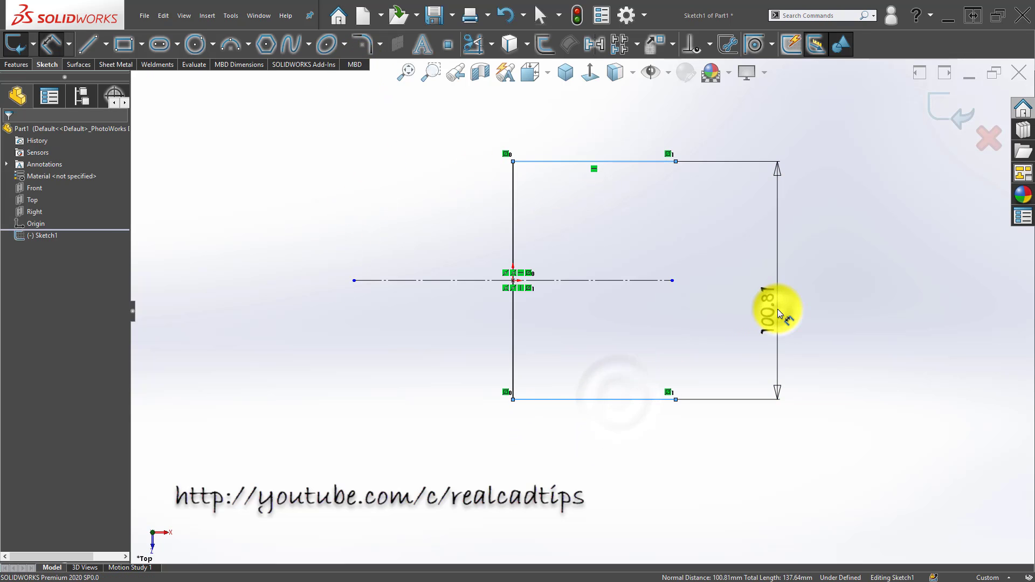
click(778, 308)
text(30)
key(Return)
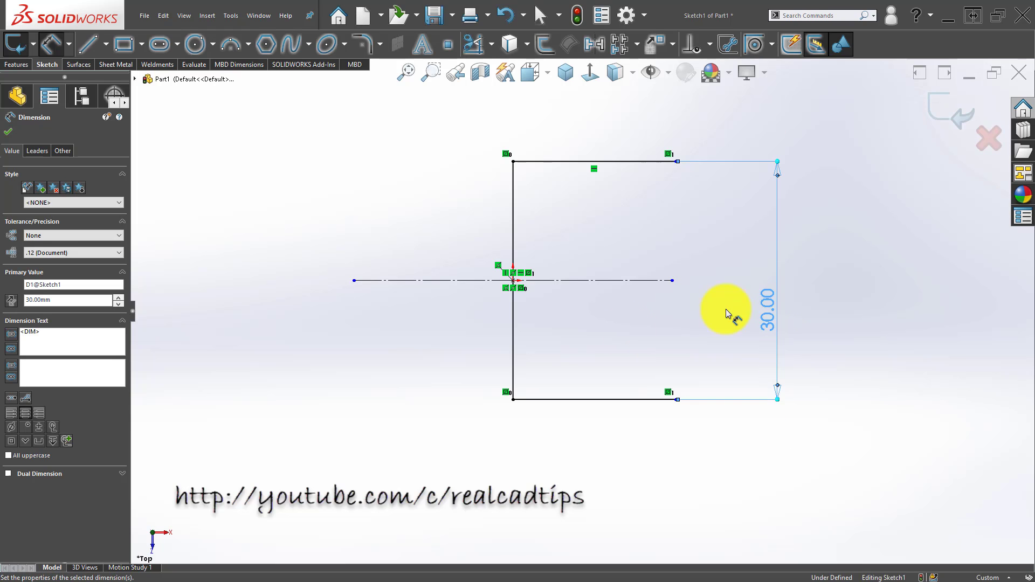
click(401, 419)
- Dimension the distance from the vertical line to the lower line's free endpoint as 25 mm
click(513, 232)
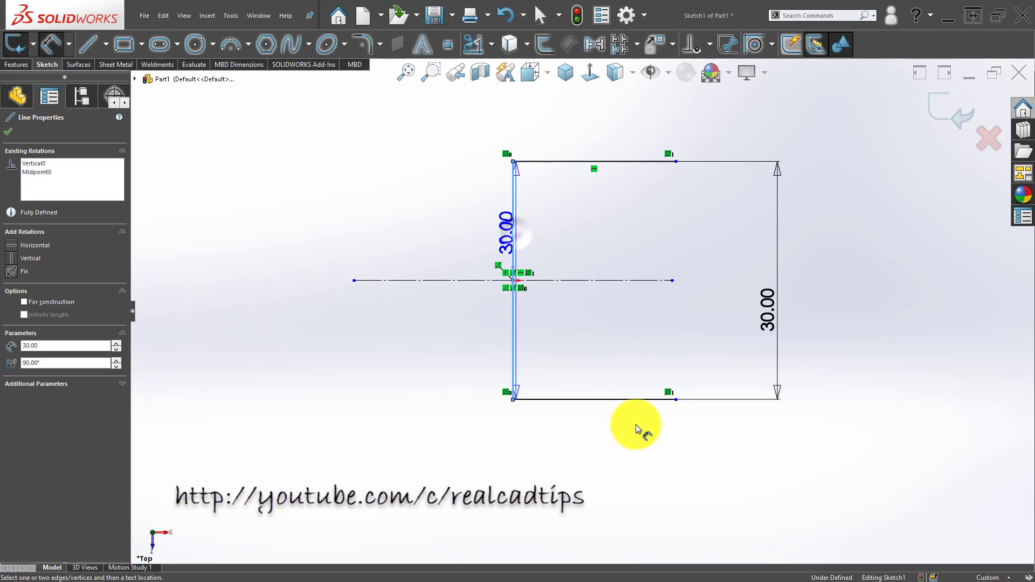
click(677, 403)
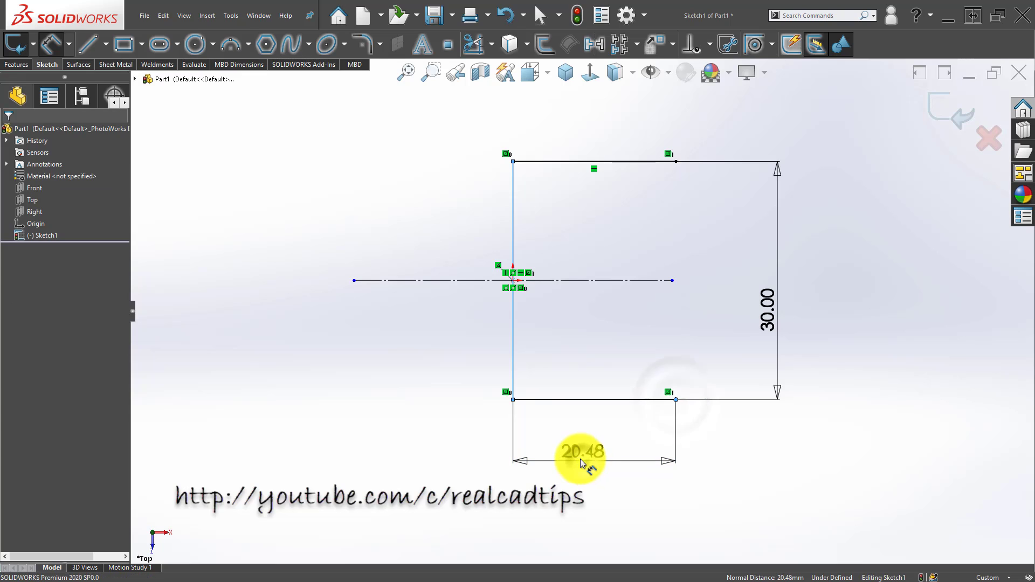
click(581, 458)
text(25)
key(Return)
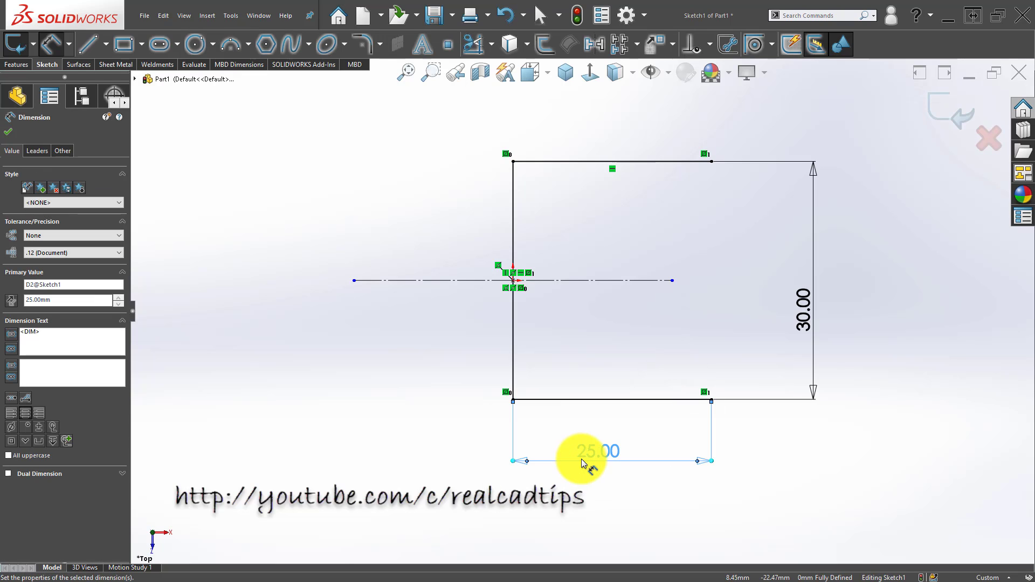
click(337, 425)
- Add 8 mm sketch fillets to both corners of the vertical line, accepting the removal of its midpoint relation
click(566, 72)
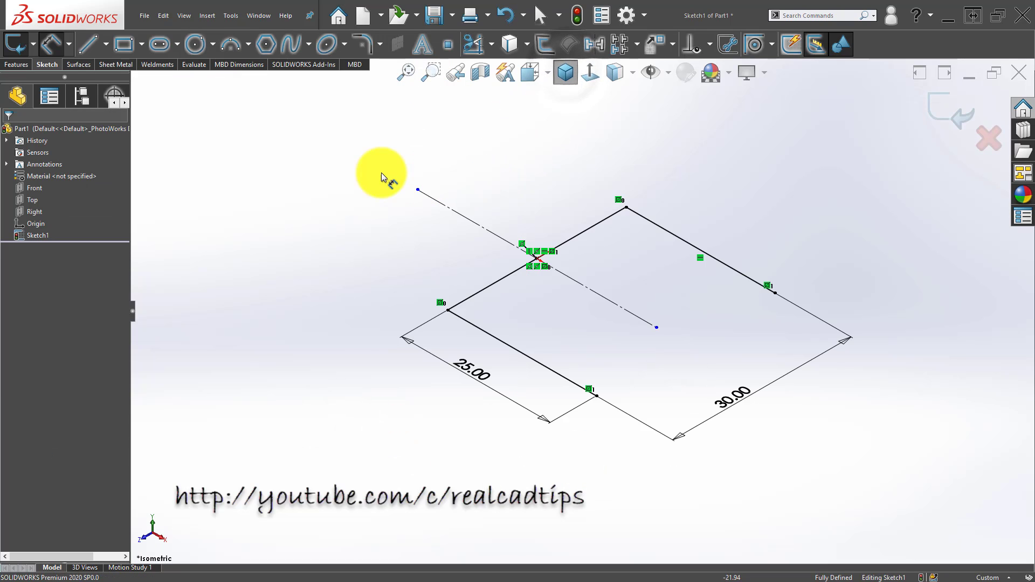
click(364, 45)
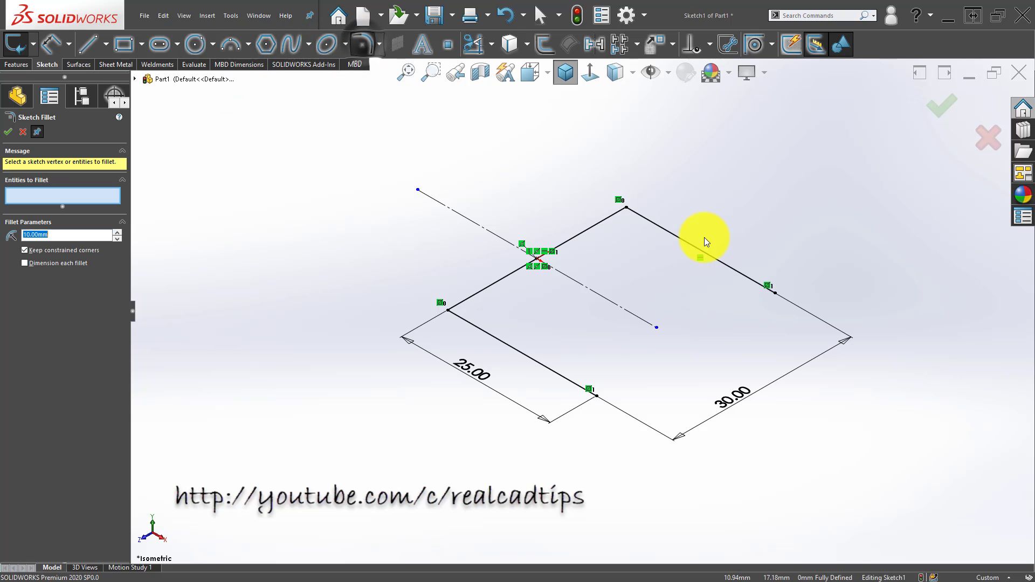
scroll(704, 237, down, 3)
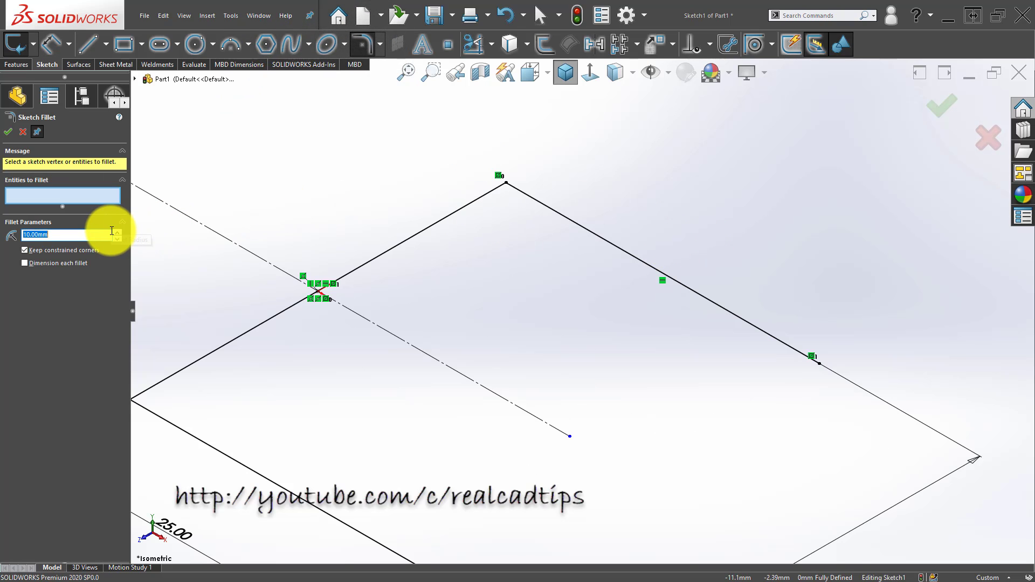
drag(575, 287, 469, 141)
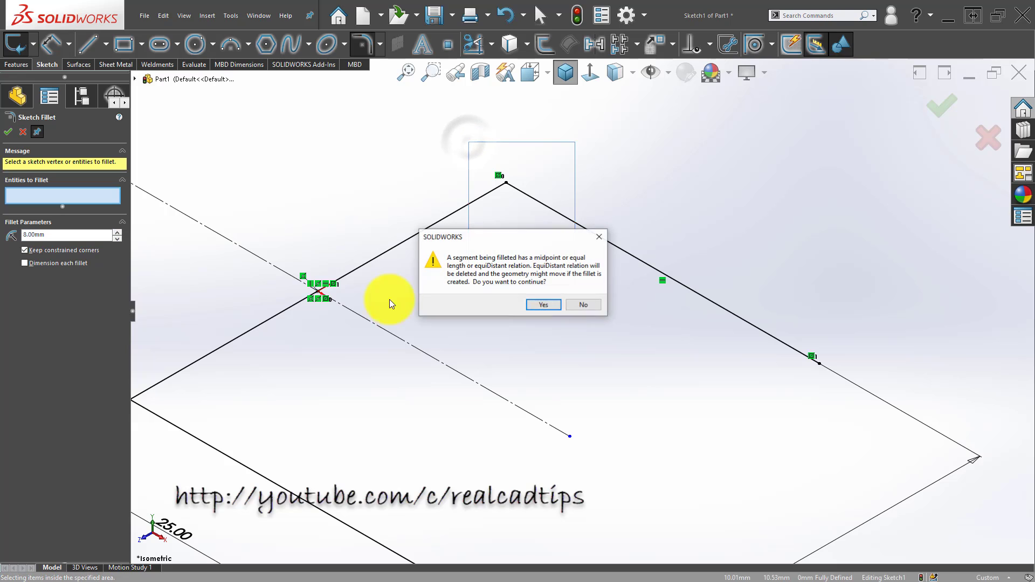
click(544, 305)
key(f)
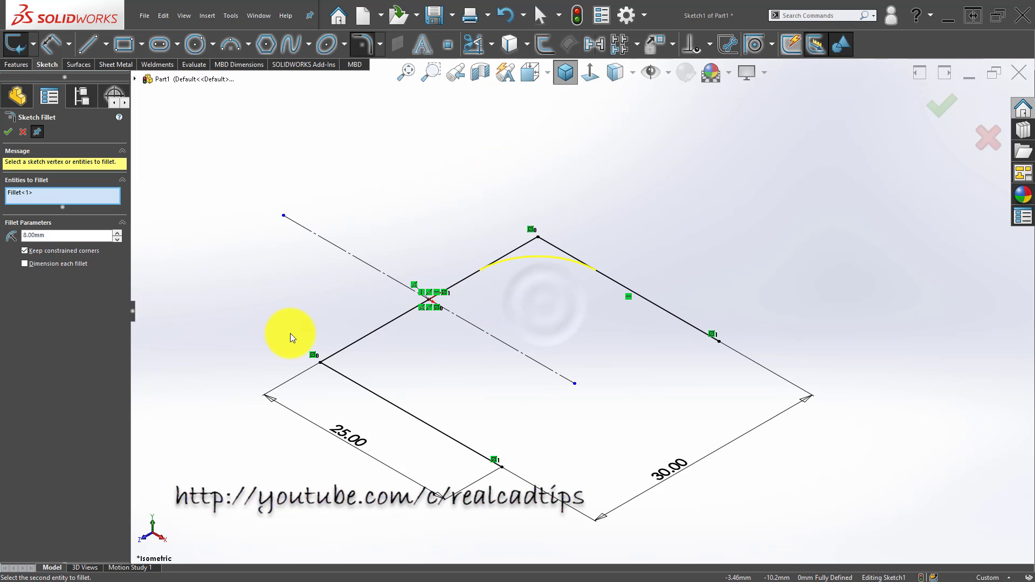
drag(380, 416, 380, 394)
click(525, 302)
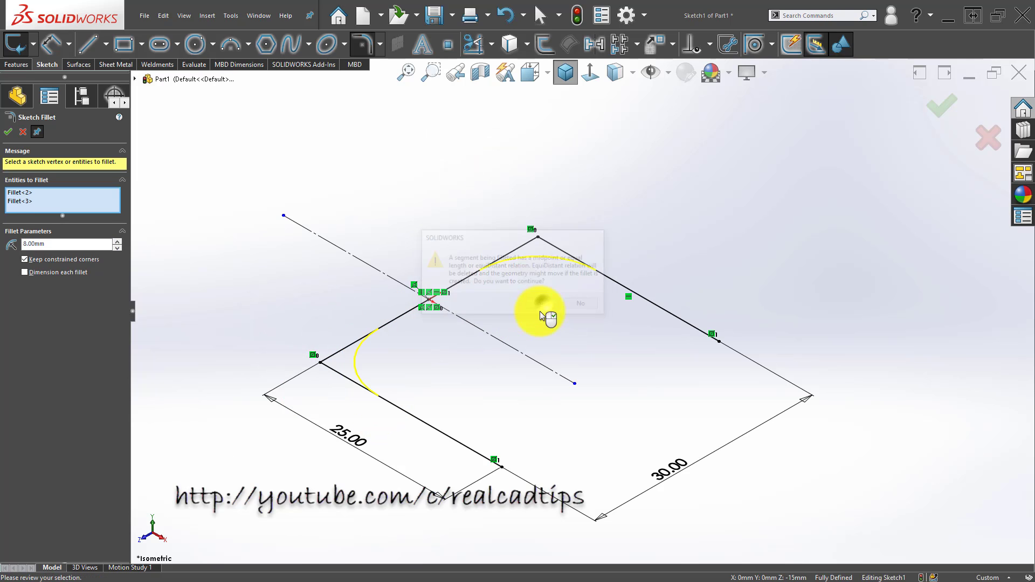
mouse_move(494, 312)
middle_down()
mouse_move(469, 298)
mouse_move(488, 322)
middle_up()
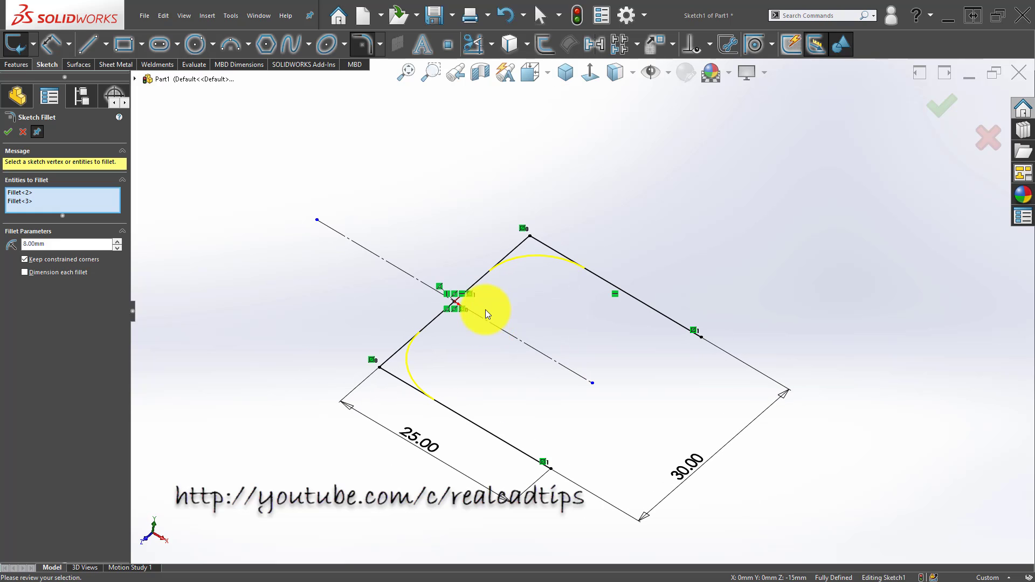
middle_drag(473, 274, 522, 332)
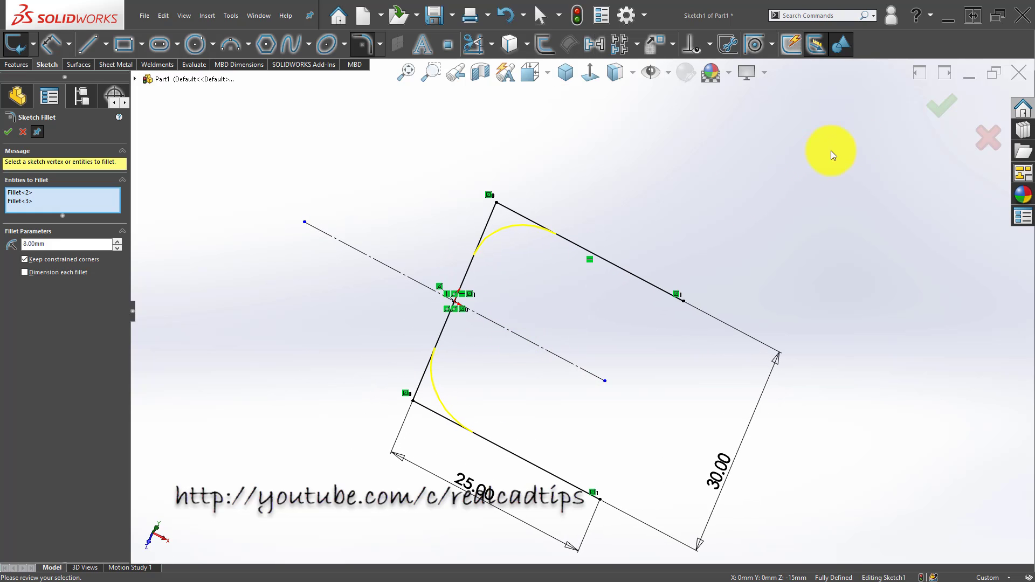
click(953, 102)
- Close the profile's open side with a vertical line joining the free ends of the two horizontal lines
middle_drag(582, 316, 506, 312)
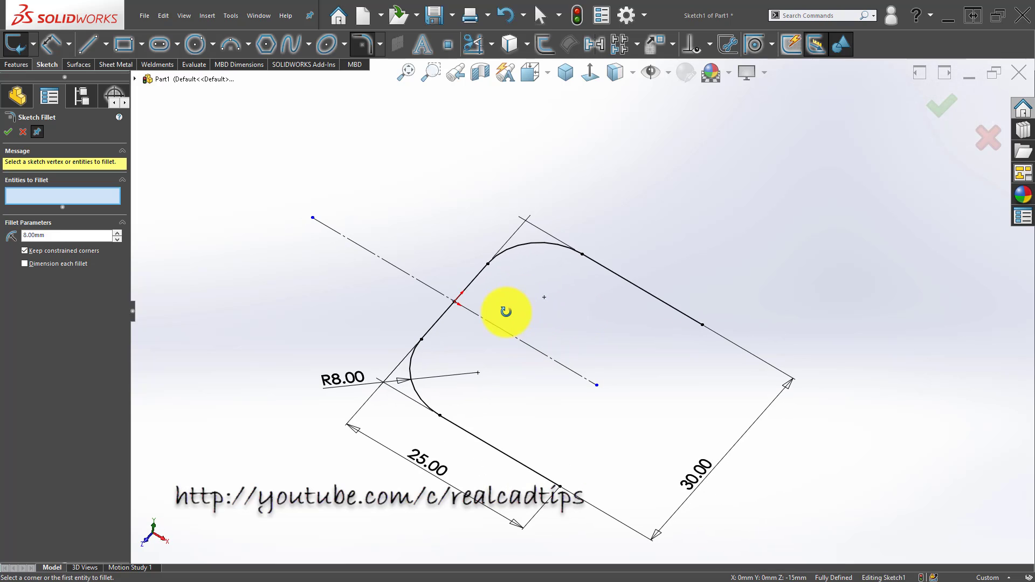
click(598, 73)
click(90, 46)
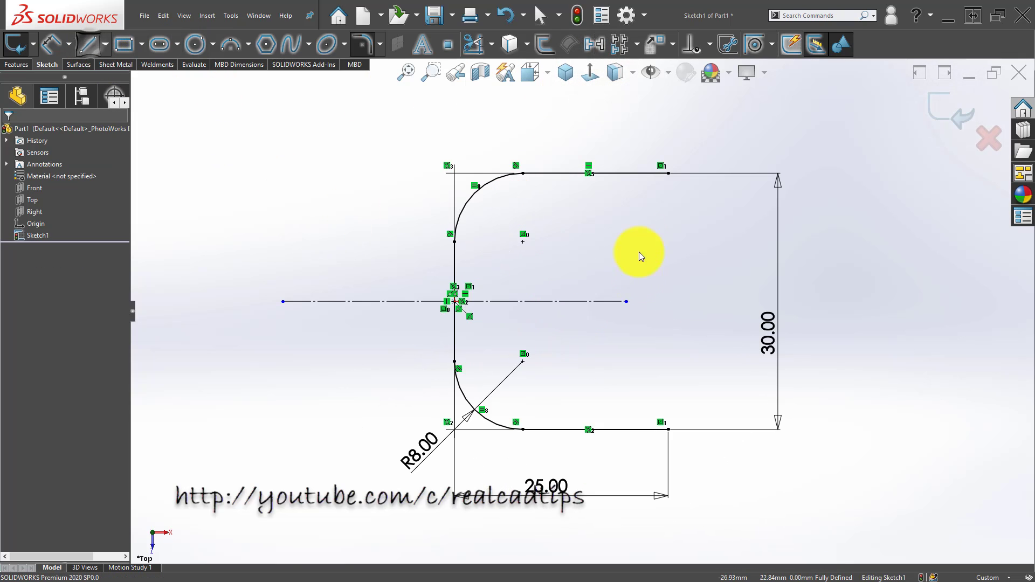
click(668, 173)
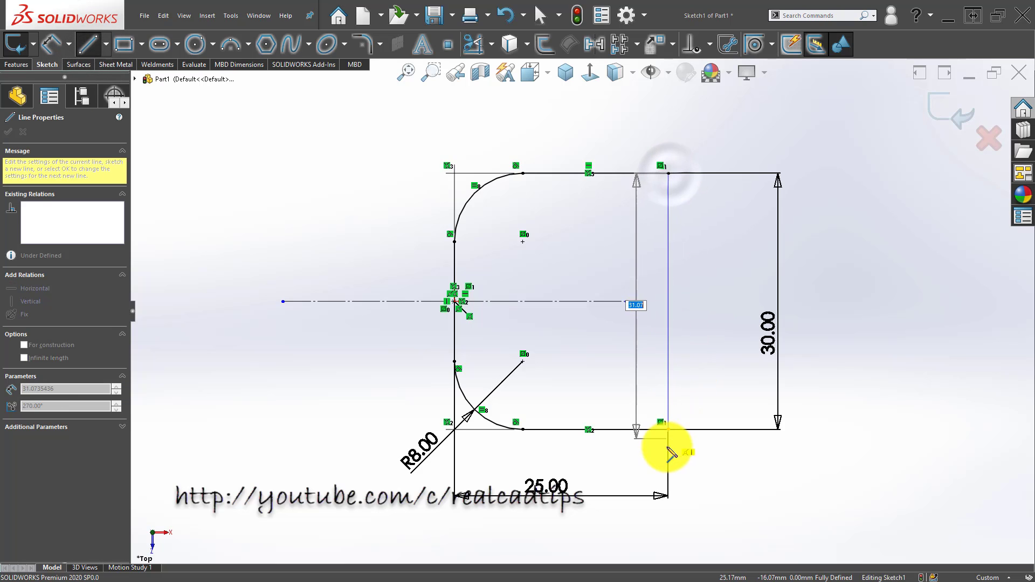
click(669, 430)
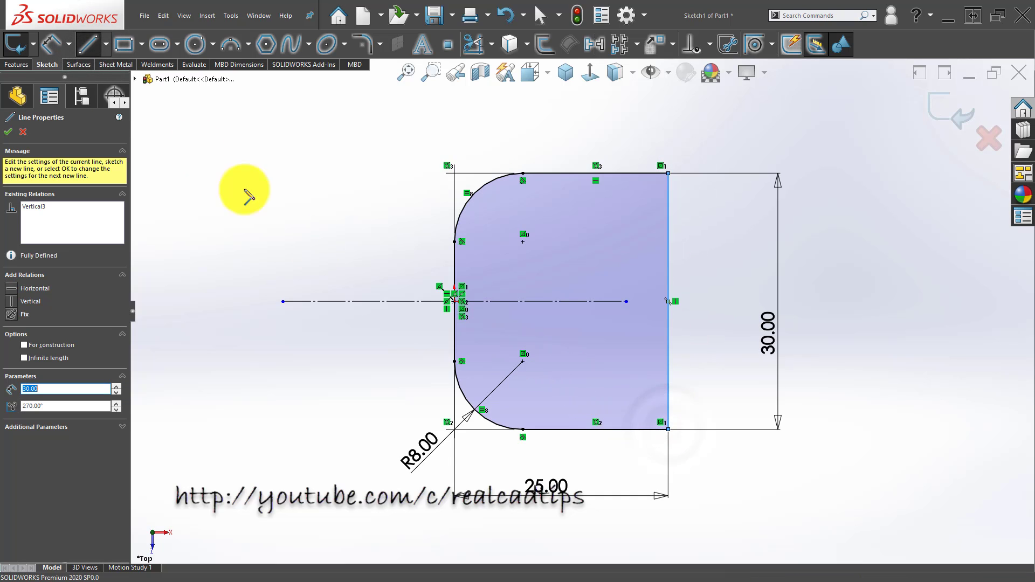
key(Escape)
- Extrude the closed profile as a blind boss 15 mm deep
click(18, 65)
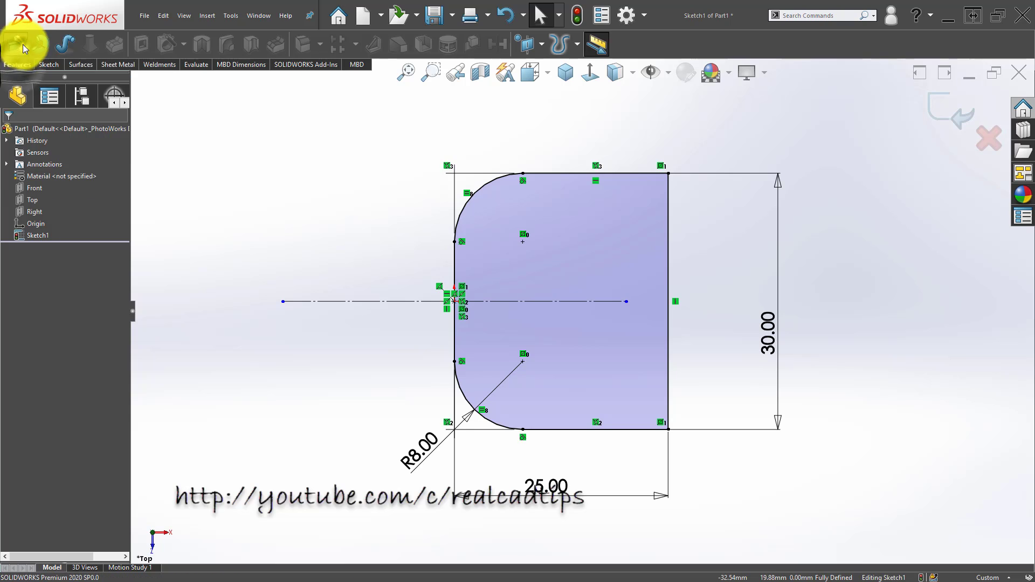
click(16, 44)
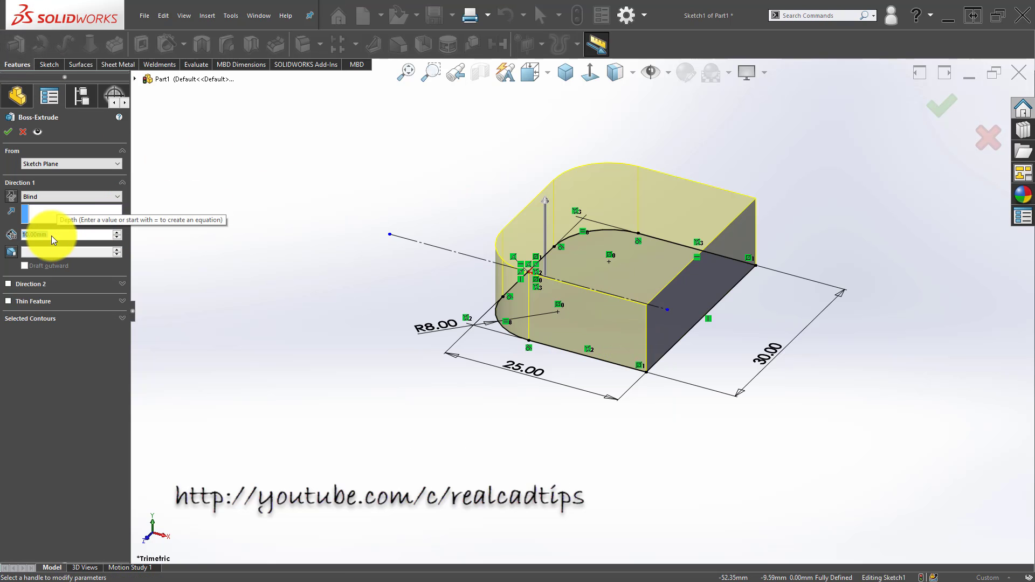
text(15)
key(Return)
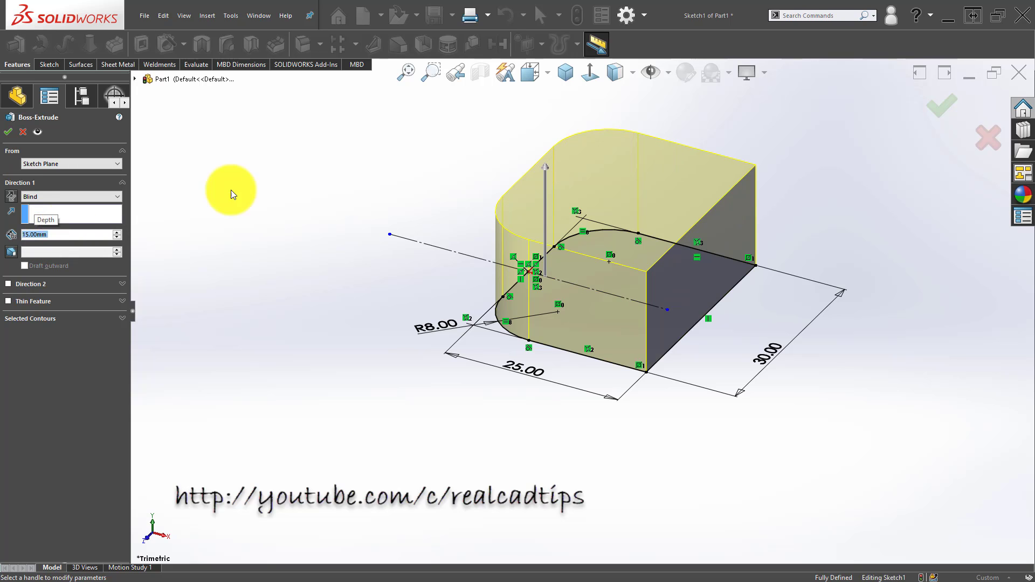
click(945, 105)
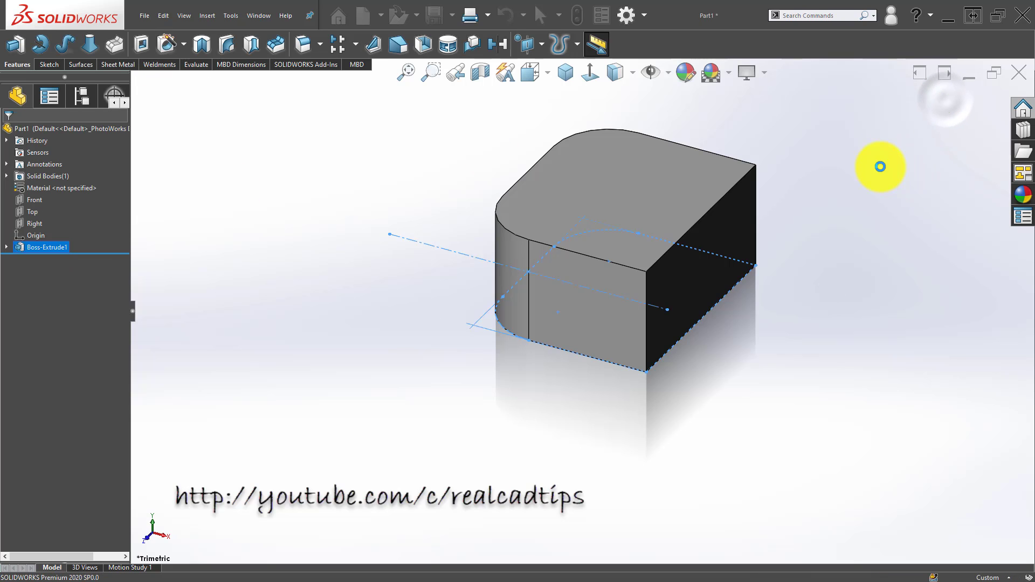
click(655, 198)
click(891, 229)
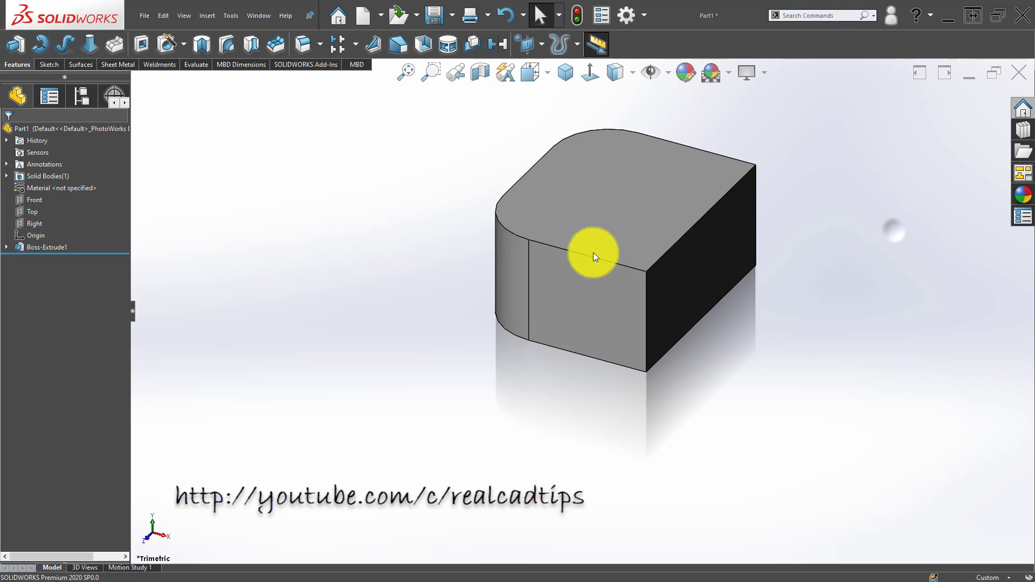
- Reopen the extrusion's base sketch for editing and view it normal to the sketch plane
click(612, 208)
click(660, 166)
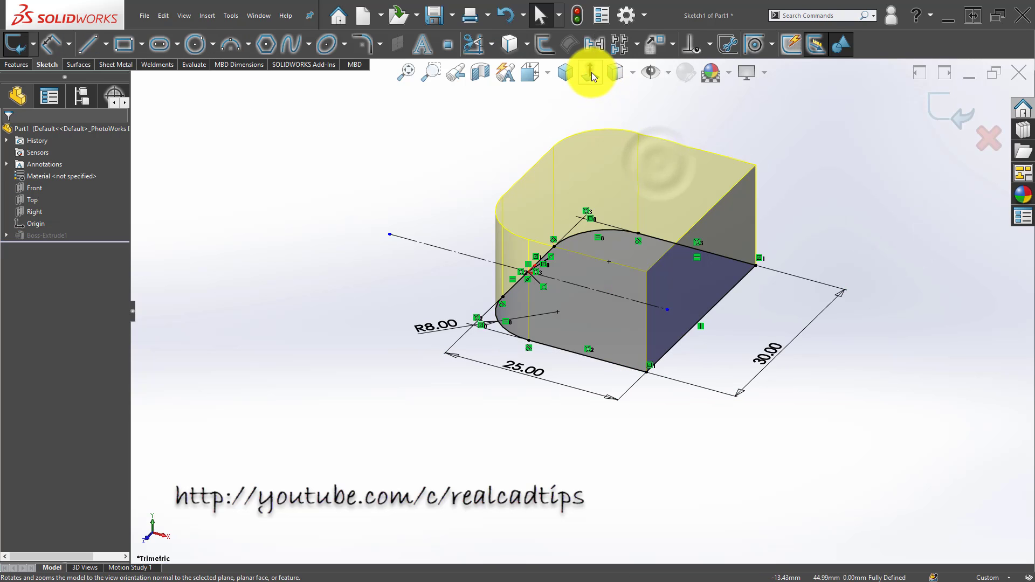
click(591, 72)
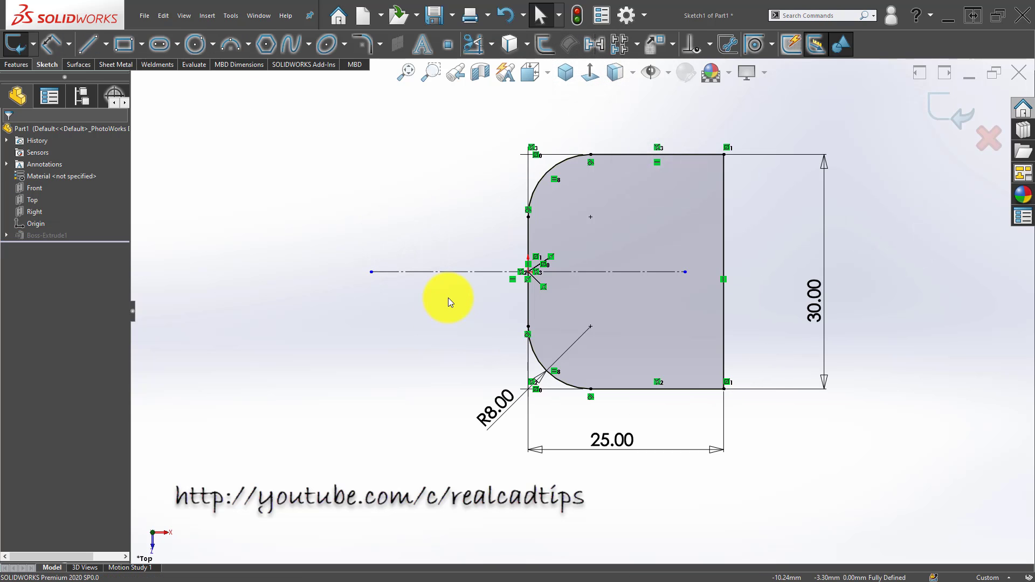
- Sketch a circle about 12.8 mm in diameter centred on the right end of the horizontal centerline
click(195, 44)
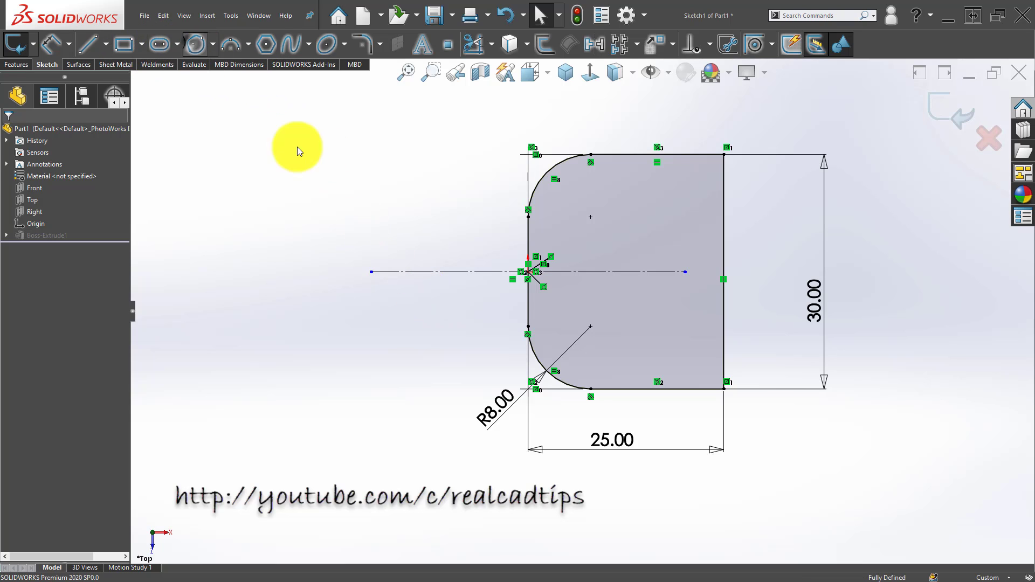
click(685, 272)
click(684, 322)
key(Escape)
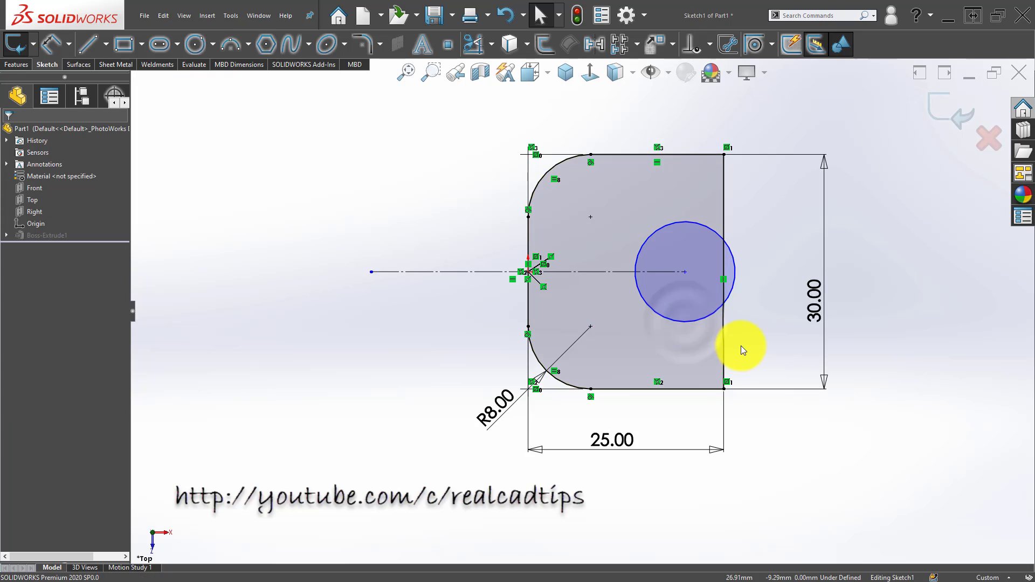
- Dimension the circle's centre 12 mm from the profile's right vertical line
key(d)
click(692, 322)
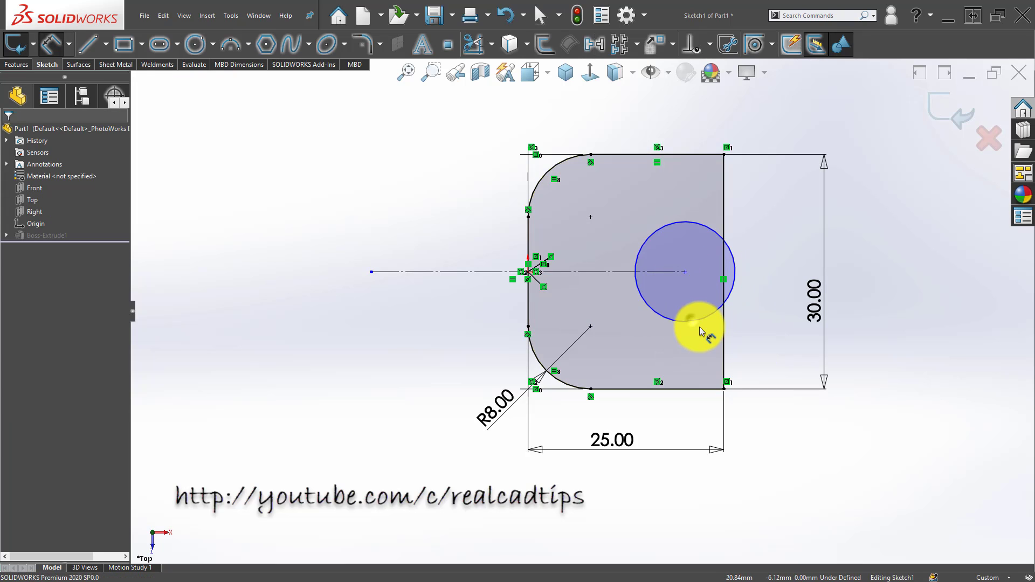
click(724, 336)
click(701, 205)
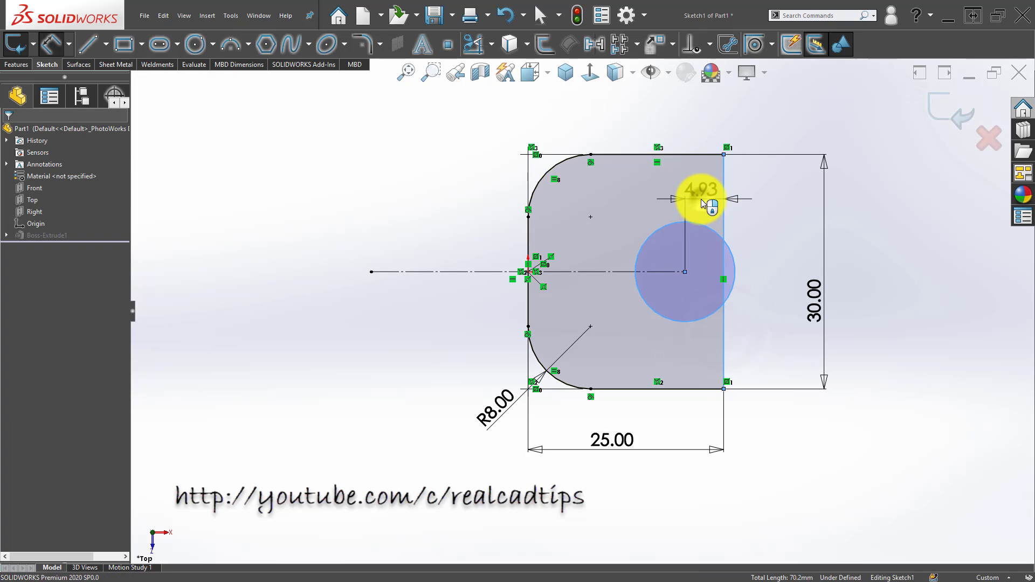
text(12)
key(Return)
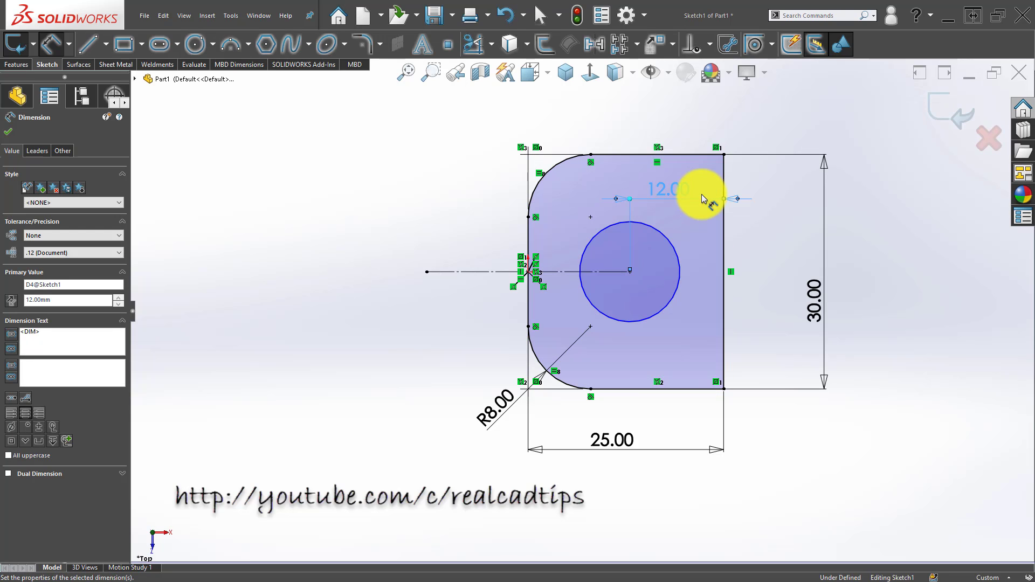
click(386, 205)
- Set the circle's diameter to 10 mm and exit the sketch to rebuild the extrusion with the hole
scroll(635, 288, down, 2)
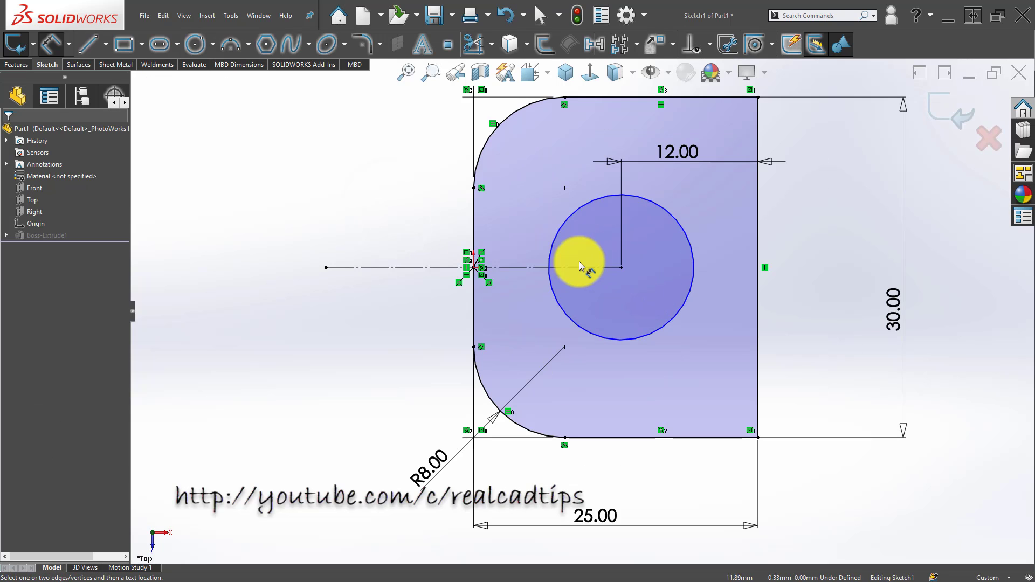
click(651, 205)
click(658, 240)
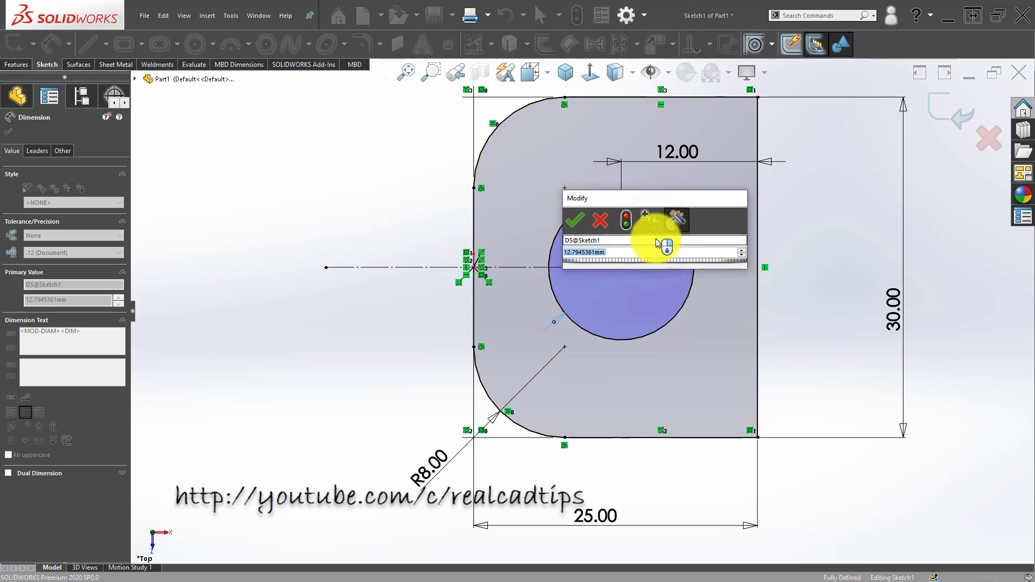
text(10)
key(Return)
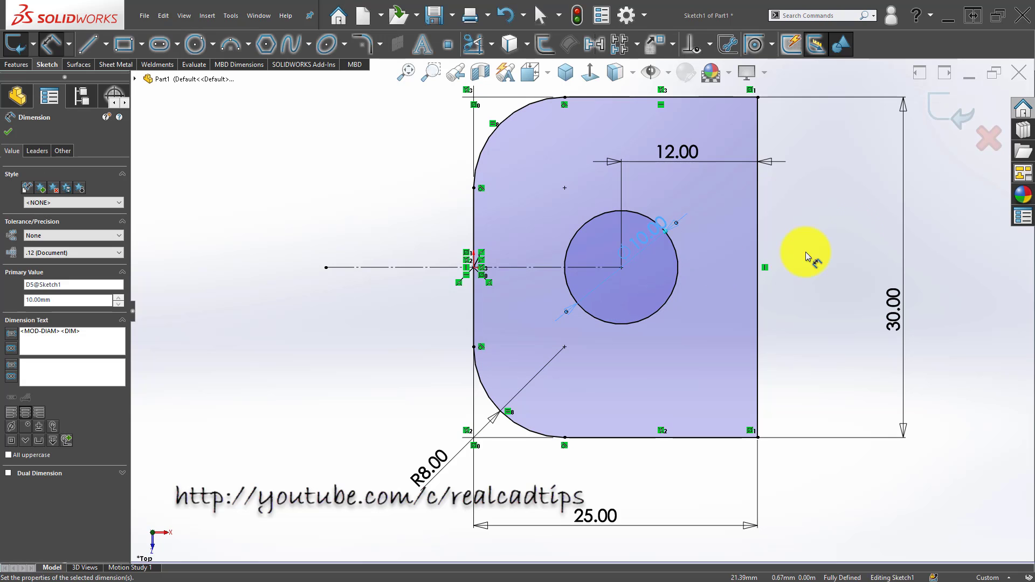
click(956, 124)
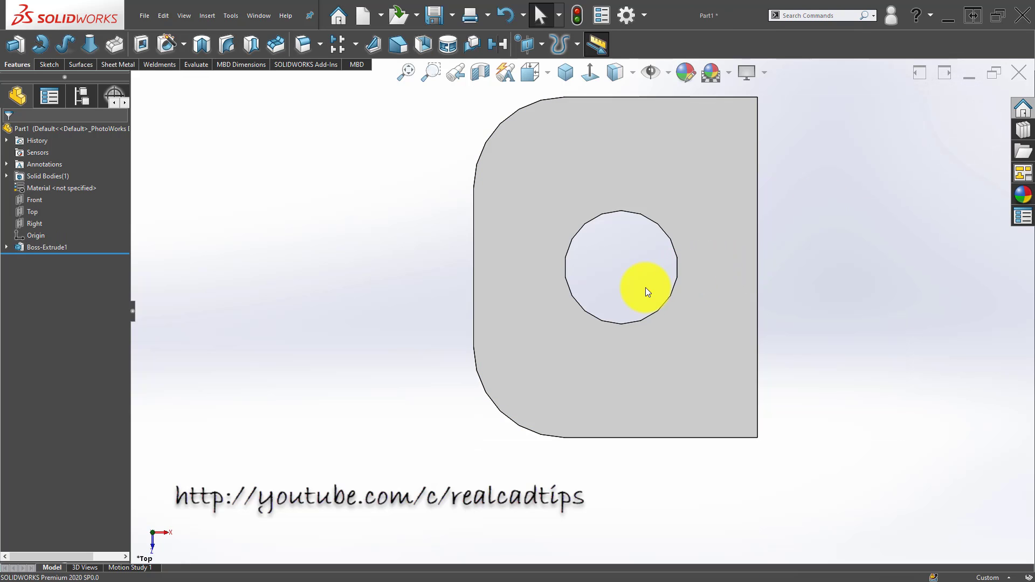
- Shell the block with 1 mm walls, removing its top face
mouse_move(646, 287)
middle_down()
mouse_move(626, 95)
mouse_move(615, 157)
mouse_move(640, 156)
middle_up()
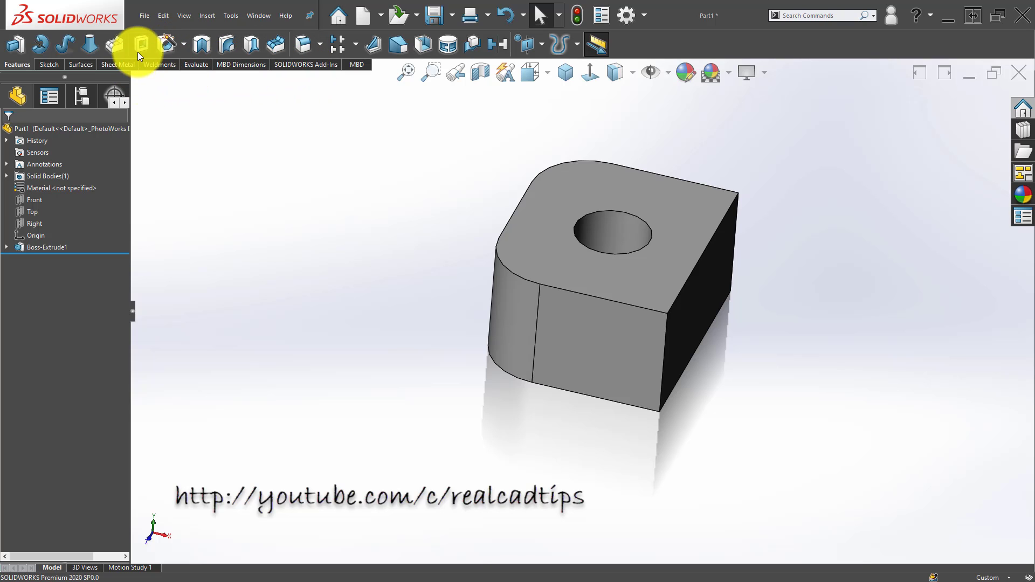
click(426, 46)
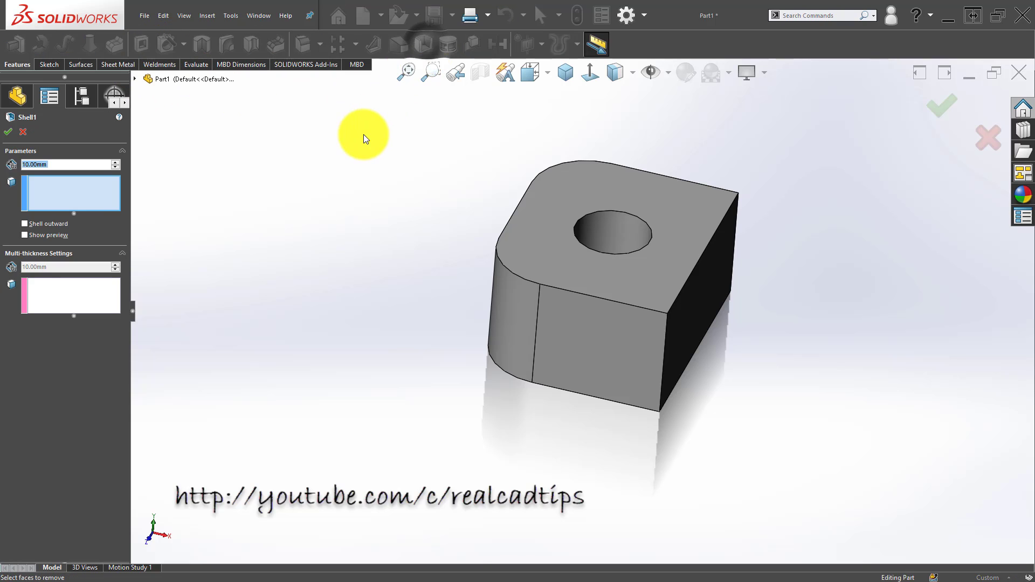
text(1)
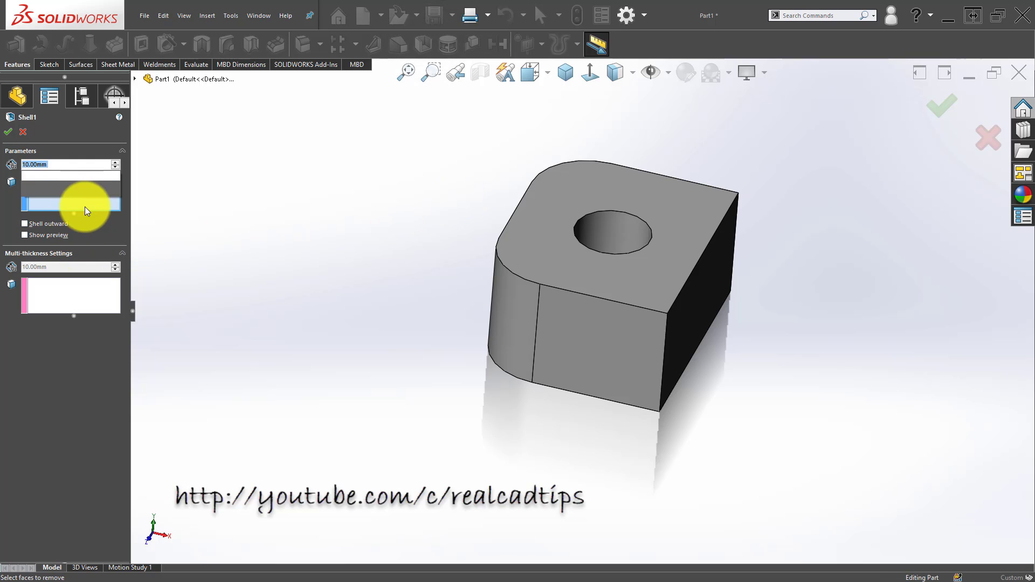
click(611, 197)
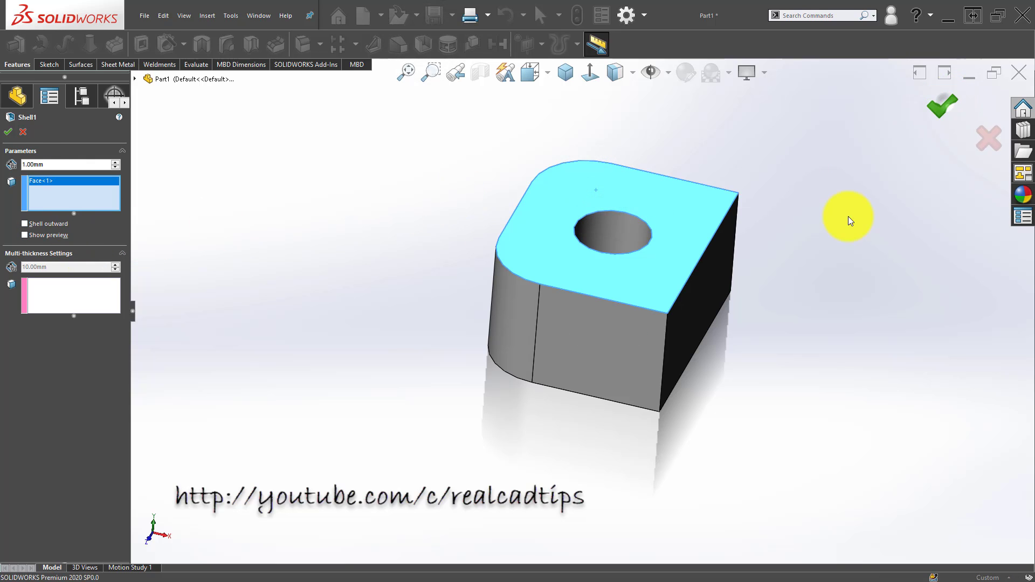
click(816, 270)
mouse_move(605, 270)
middle_down()
mouse_move(622, 308)
mouse_move(598, 268)
middle_up()
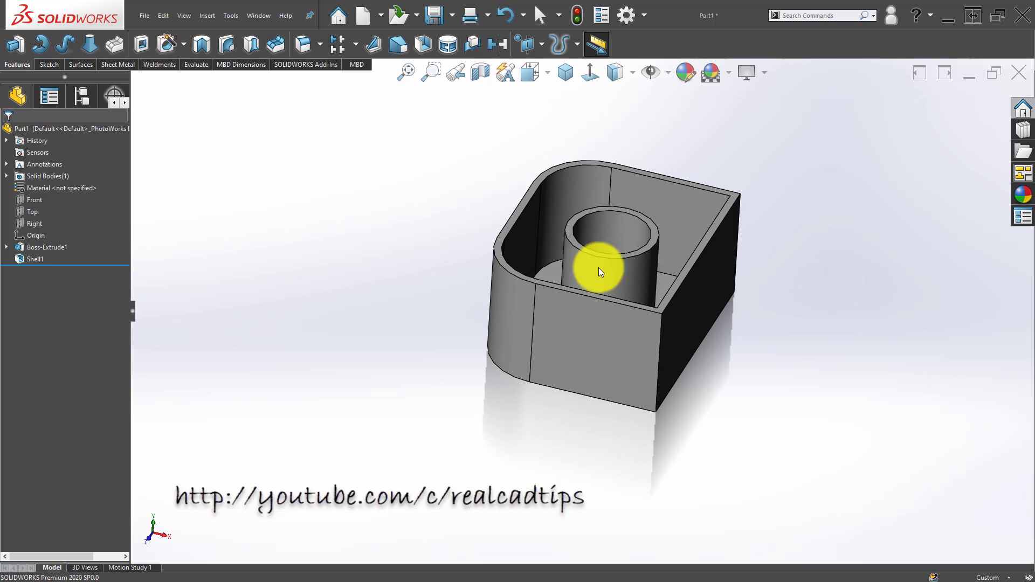
- Edit the shell to also remove the flat side face opposite the rounded corners
click(25, 254)
click(35, 222)
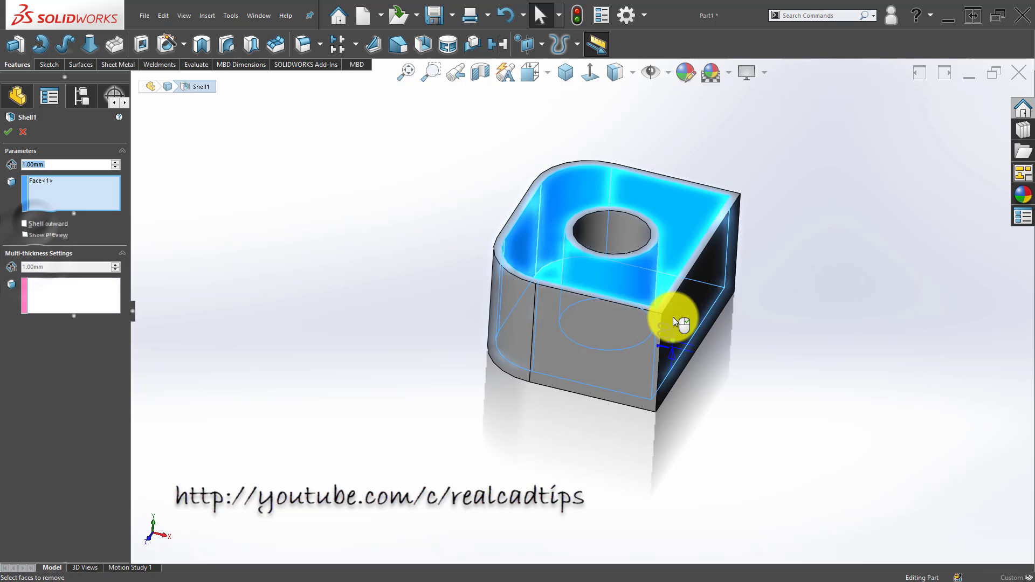
click(707, 284)
click(941, 107)
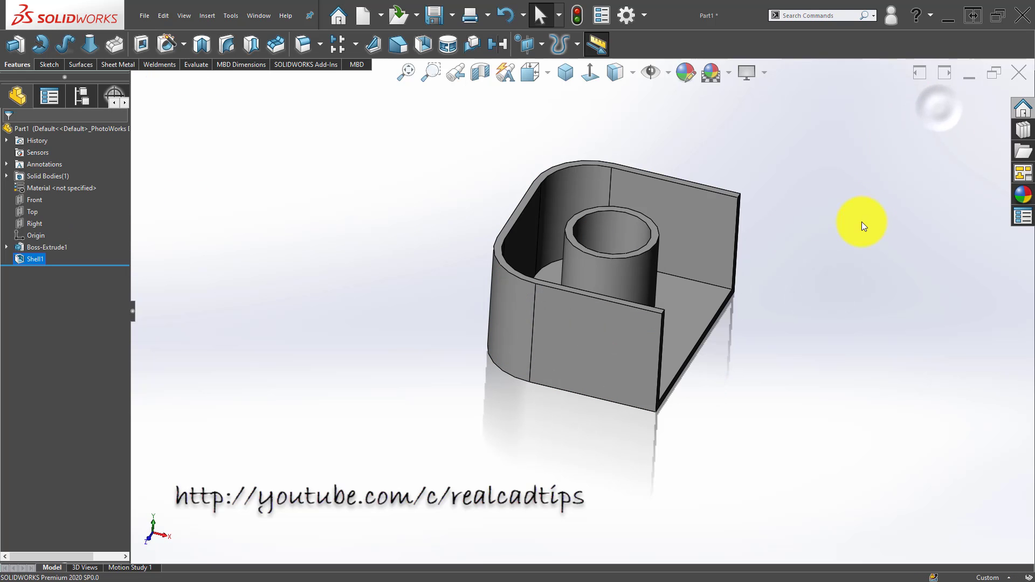
middle_drag(606, 337, 634, 157)
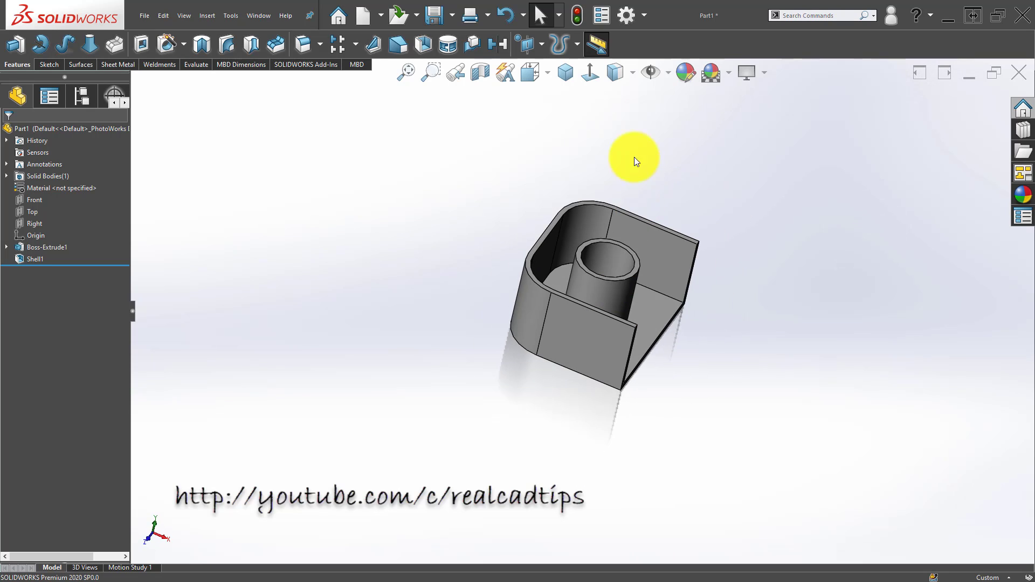
click(560, 74)
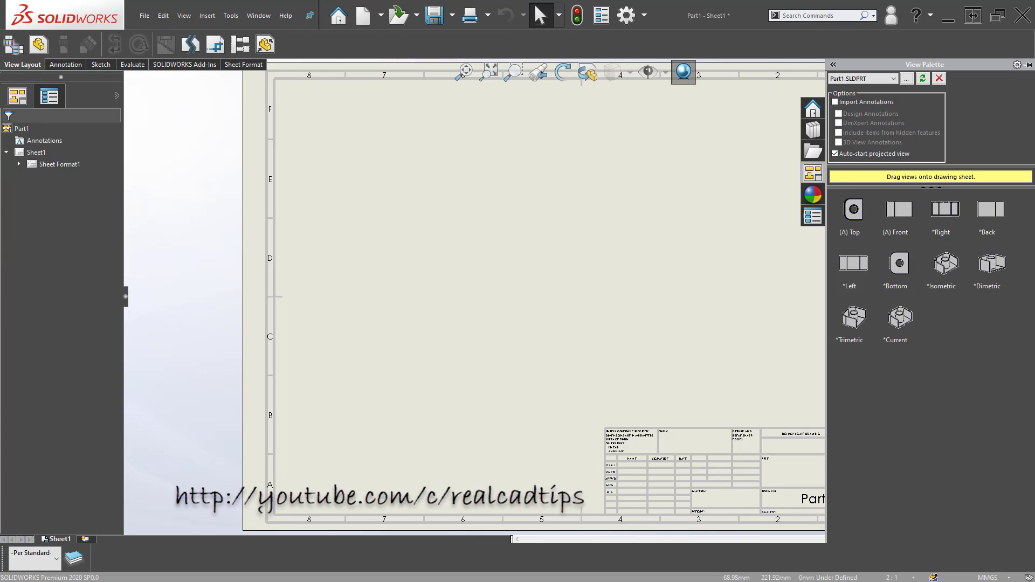
- Place the part's Top view in the upper left area of the A3 drawing sheet without any projected views
drag(853, 205, 478, 242)
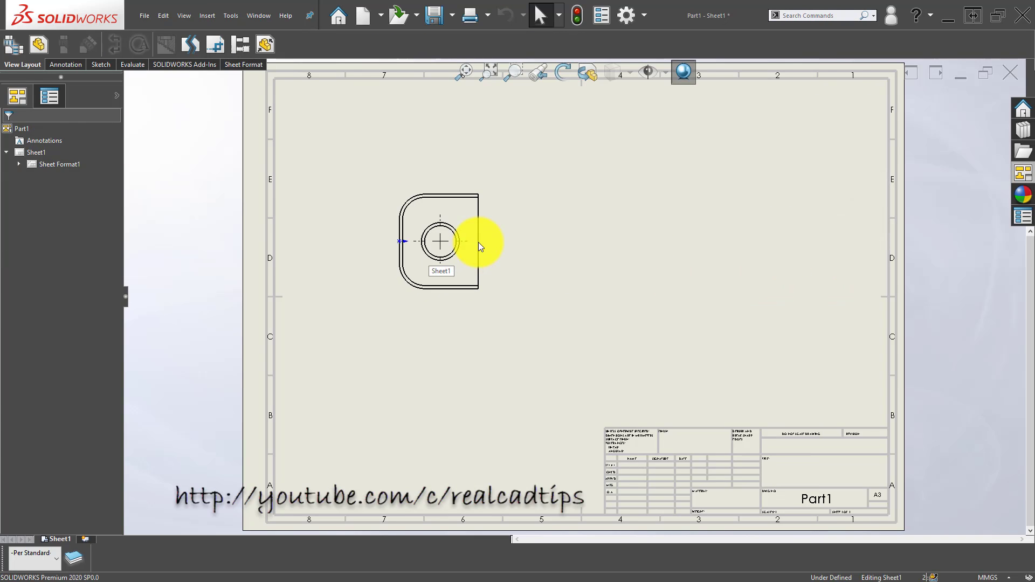
scroll(477, 242, down, 3)
scroll(490, 281, up, 3)
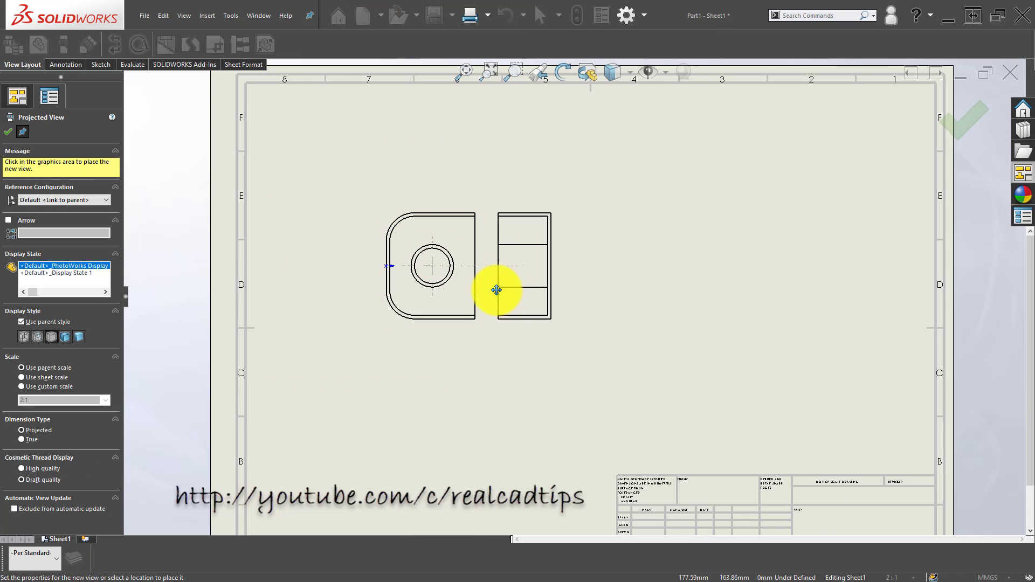
key(Escape)
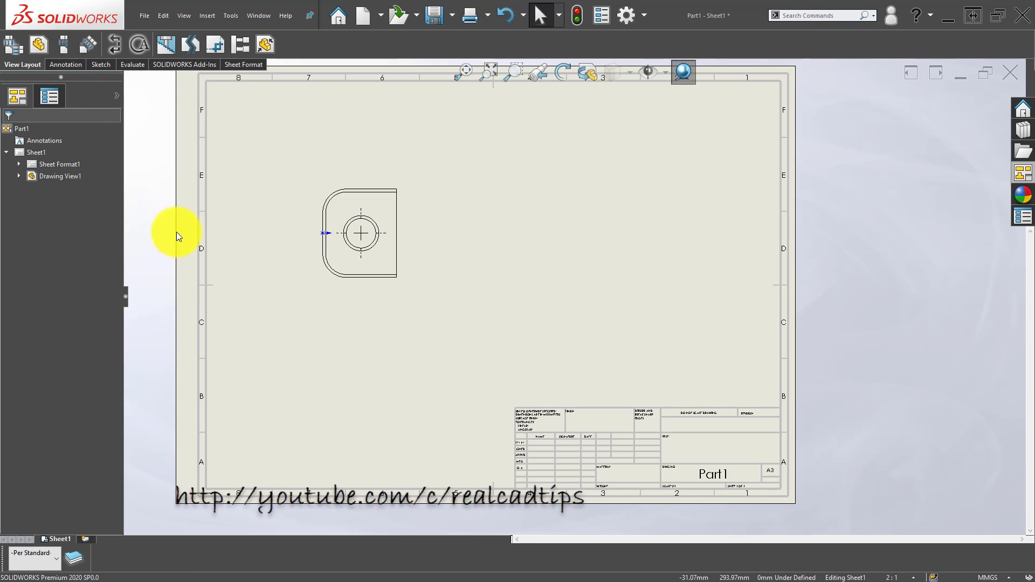
- Create section view A-A with a horizontal cutting line through the hole's centre and place it above the top view
scroll(400, 293, down, 1)
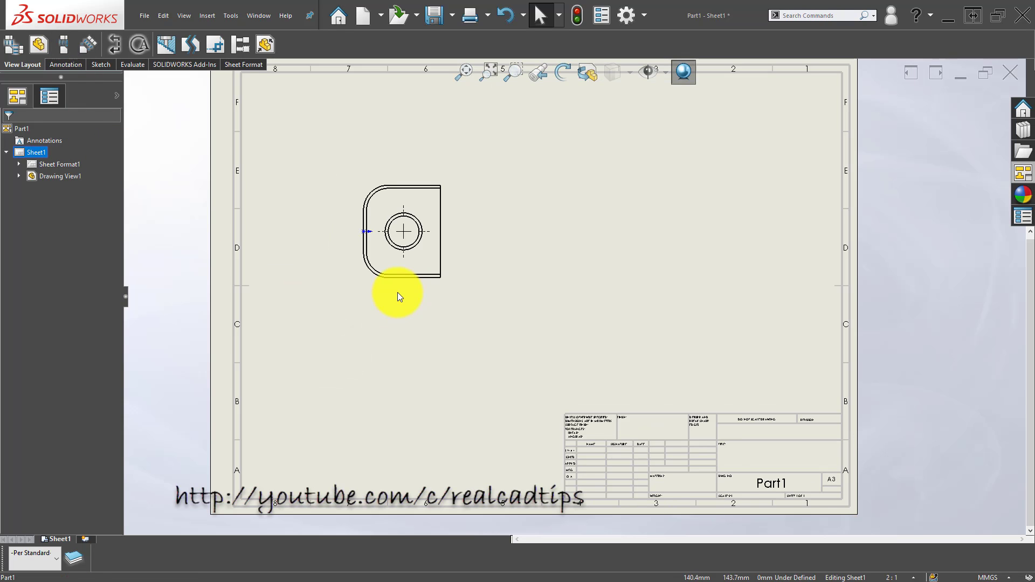
click(121, 44)
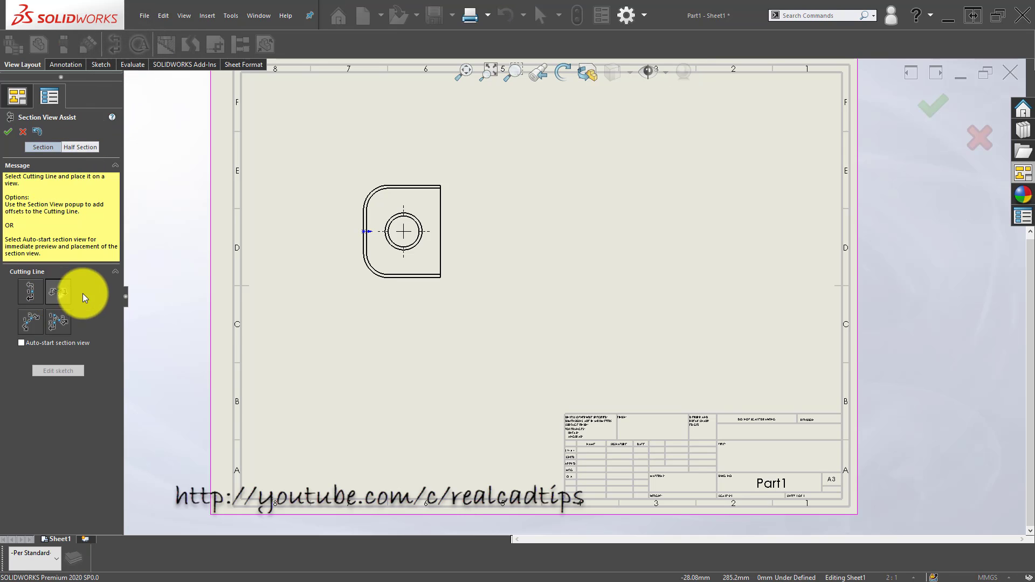
click(403, 231)
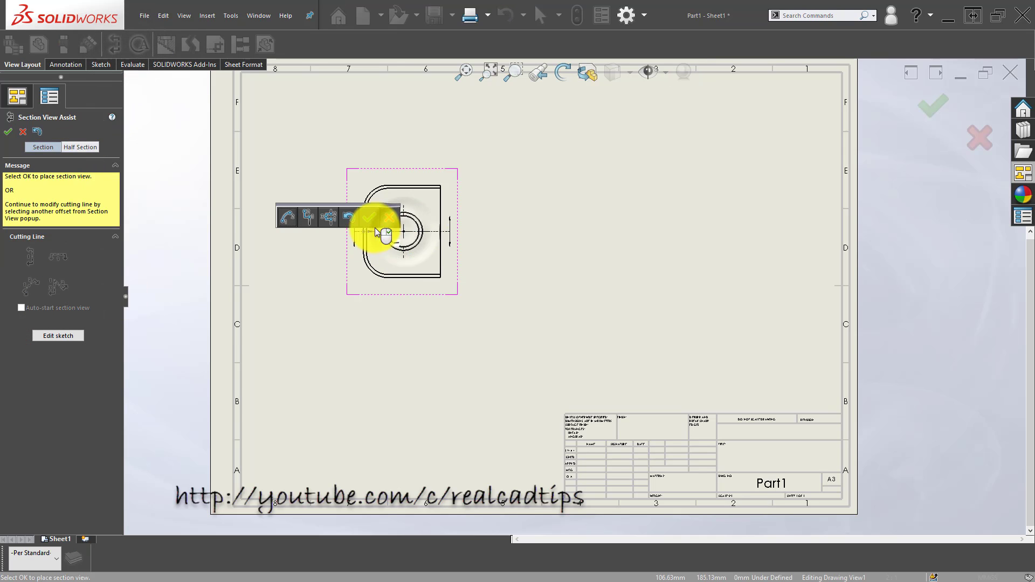
click(368, 219)
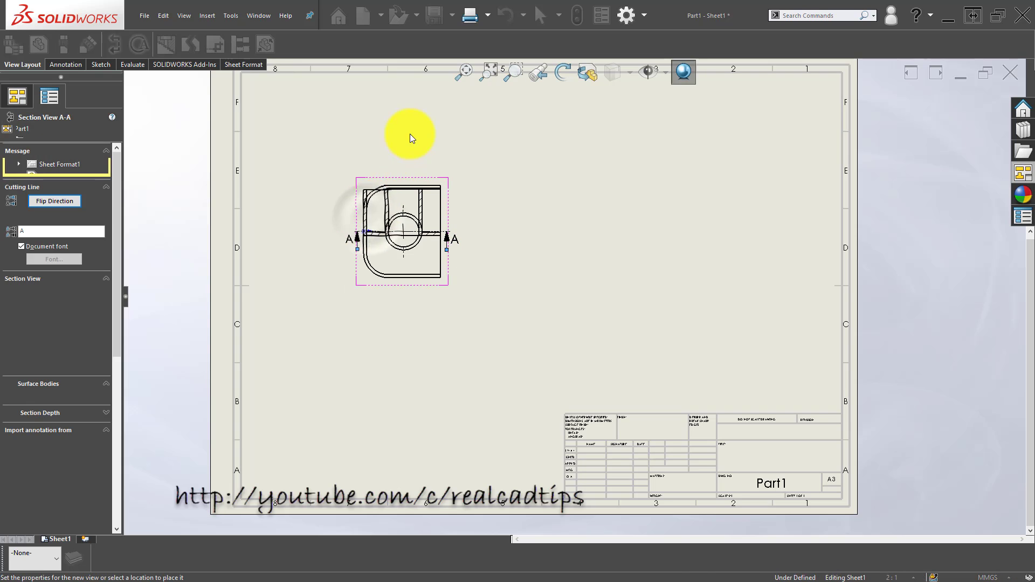
middle_drag(451, 151, 416, 211)
click(409, 193)
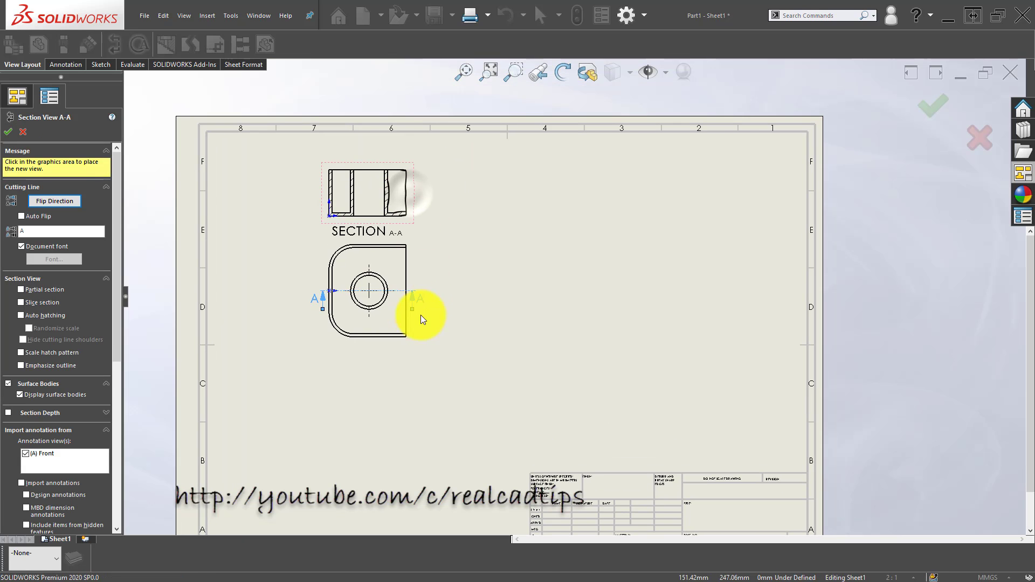
- Move the top view down the sheet, and lower the section view while keeping a clear gap between them
scroll(410, 297, up, 3)
drag(379, 312, 383, 365)
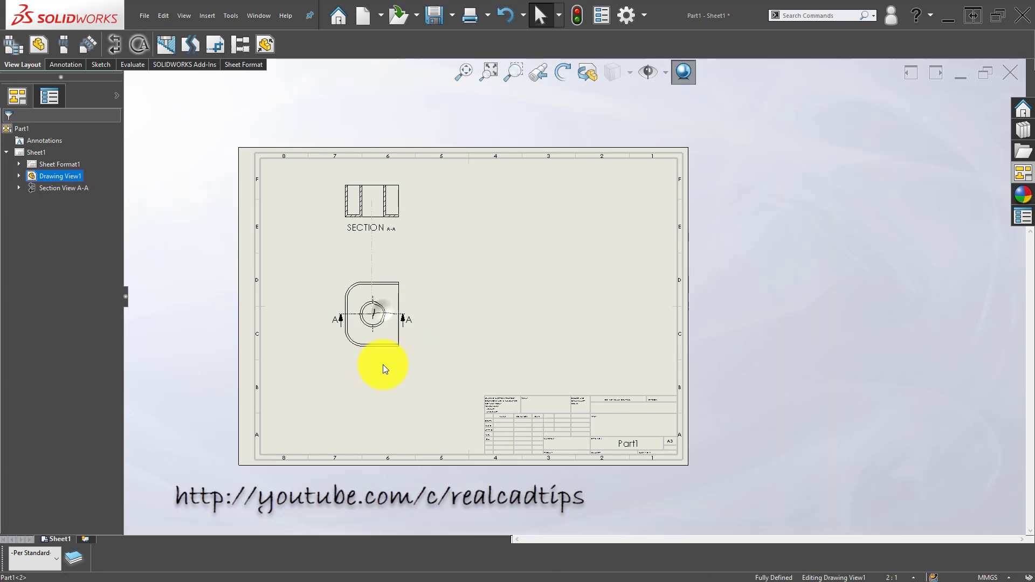
drag(405, 215, 405, 247)
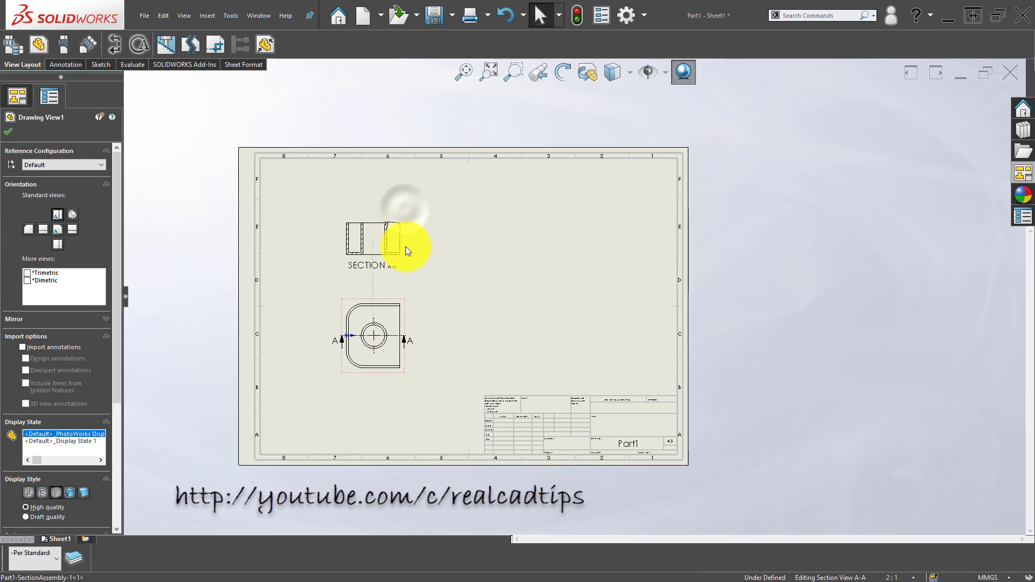
click(474, 310)
scroll(438, 294, down, 2)
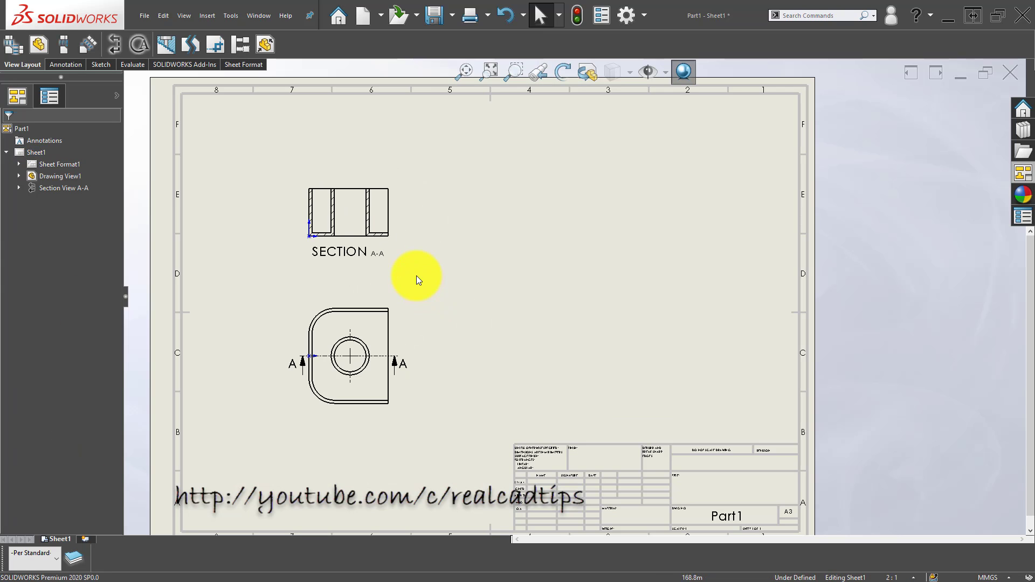
scroll(416, 276, up, 2)
- Shift the top view slightly up and to the right, and set its custom scale to 3:1
click(463, 289)
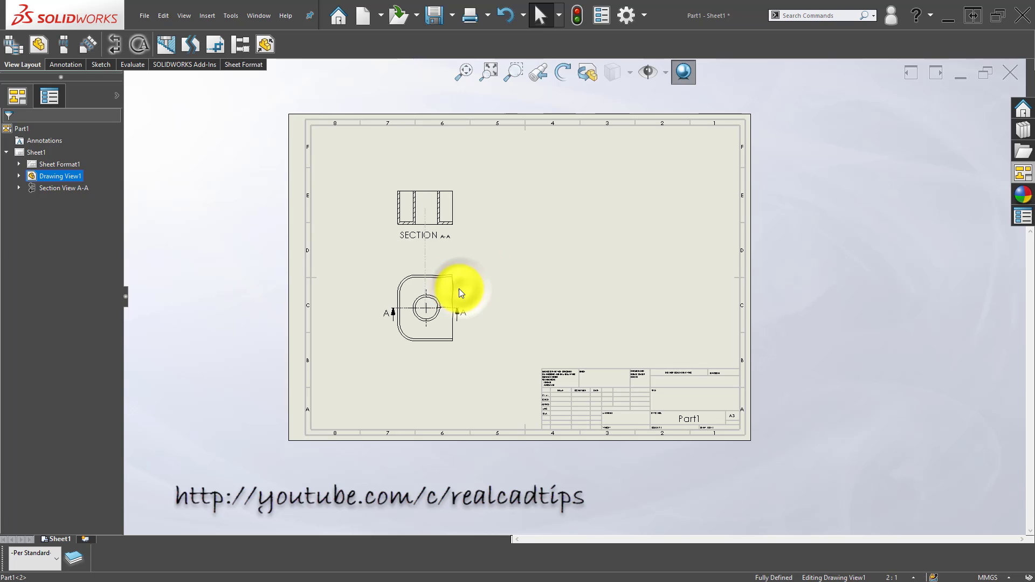
drag(458, 289, 468, 280)
drag(120, 301, 128, 401)
click(42, 402)
key(BackSpace)
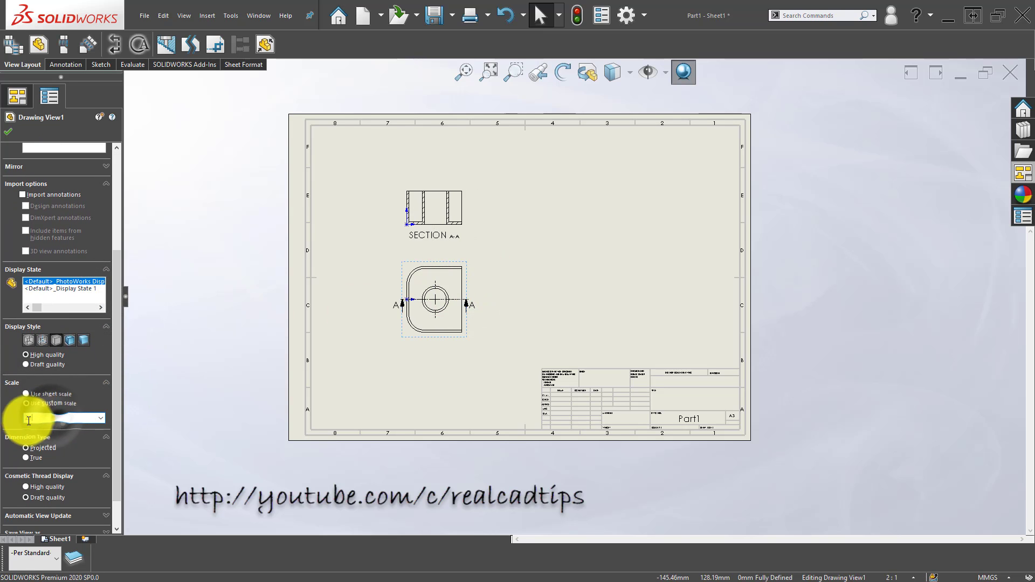
text(3:1)
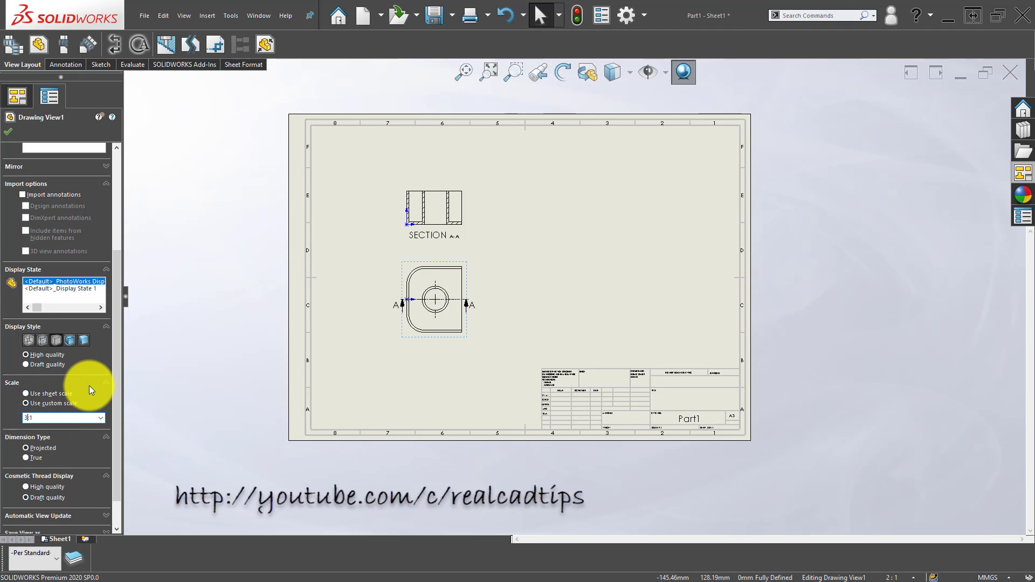
key(Return)
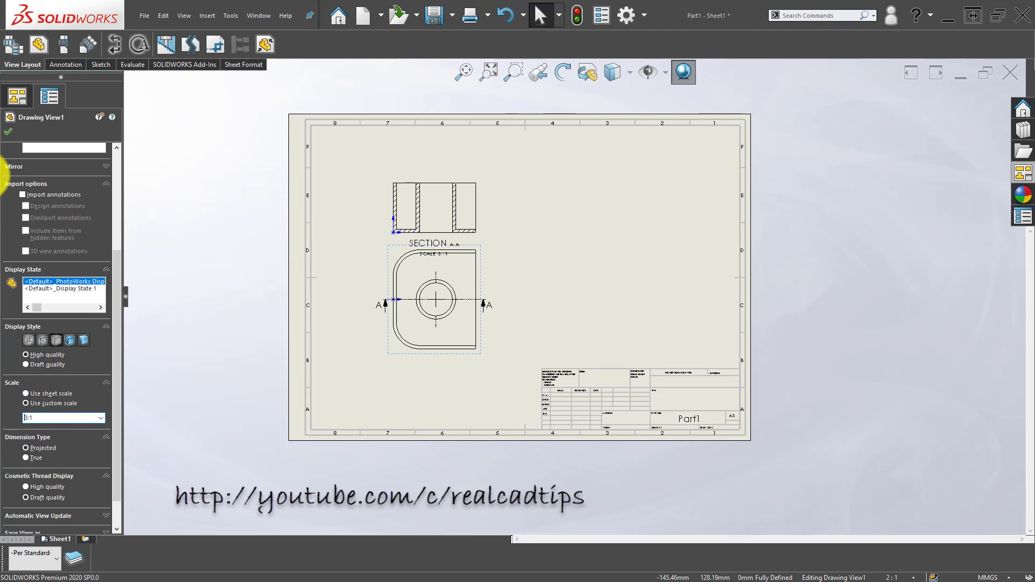
click(10, 132)
- Move section view A-A up so its label clears the enlarged top view
drag(483, 203, 481, 175)
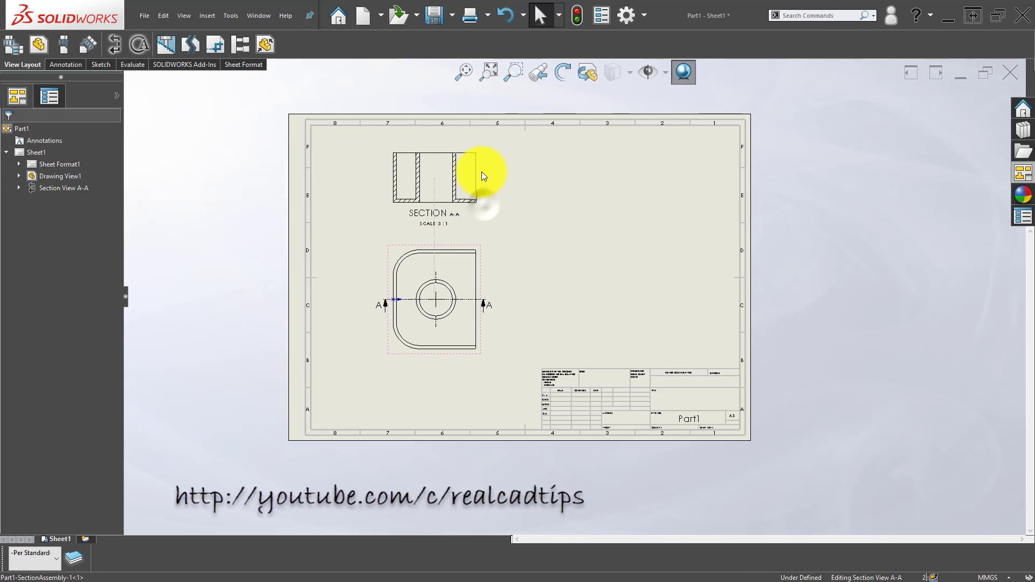
click(523, 248)
key(f)
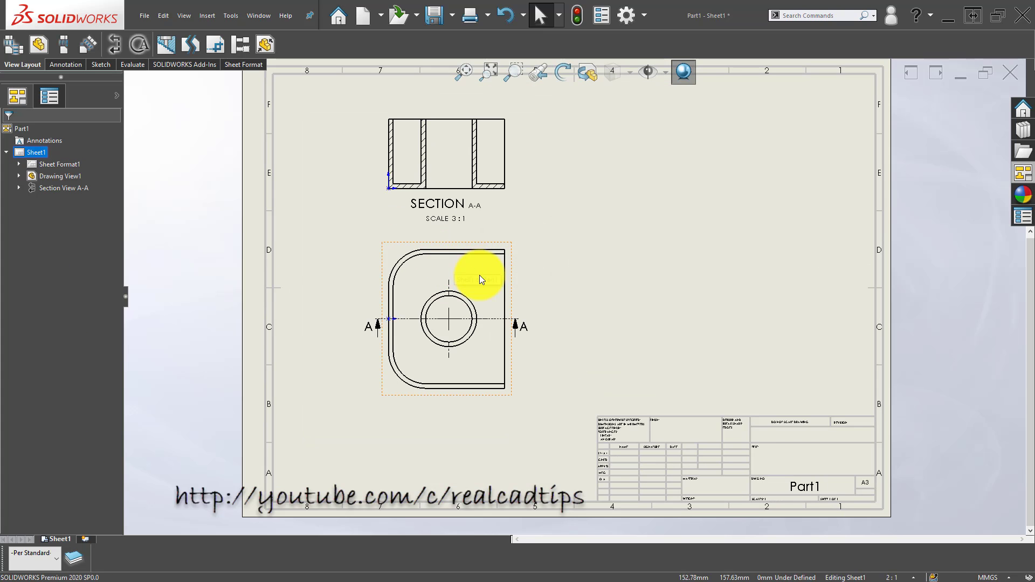
- Lower the top view slightly, and add an isometric view of the part at the sheet's upper-right area
drag(513, 278, 514, 290)
click(636, 315)
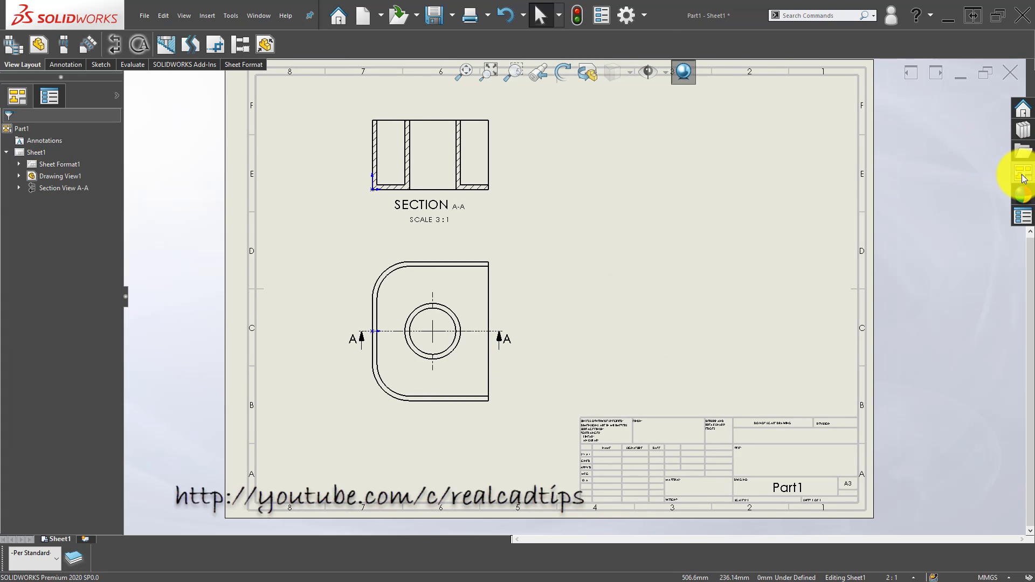
click(1023, 172)
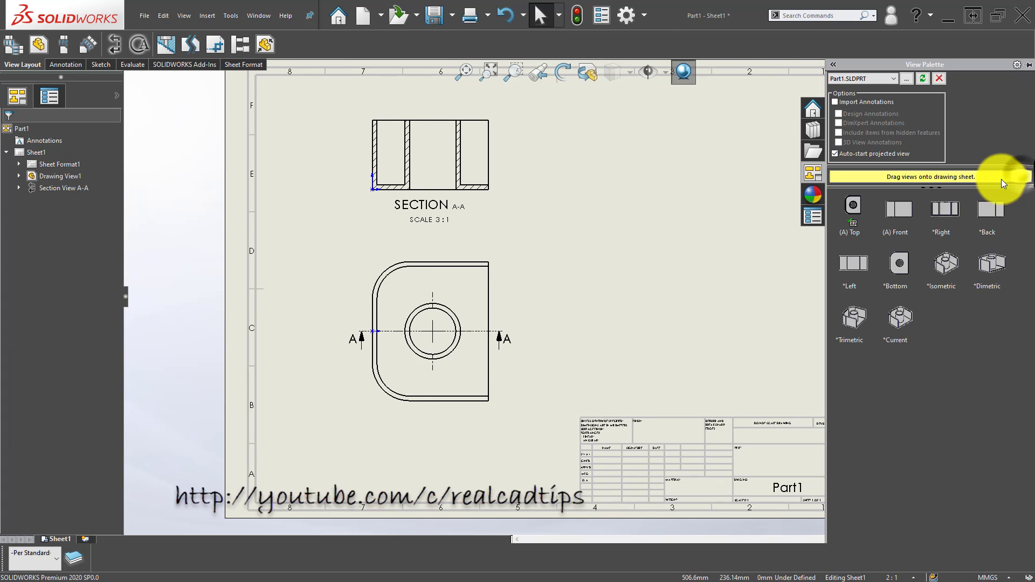
click(858, 317)
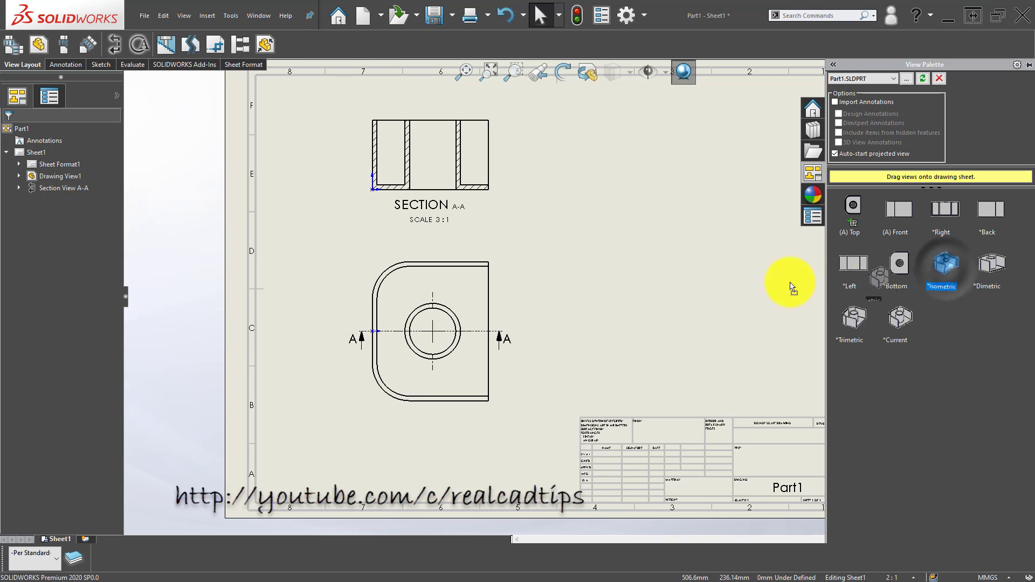
drag(791, 287, 686, 167)
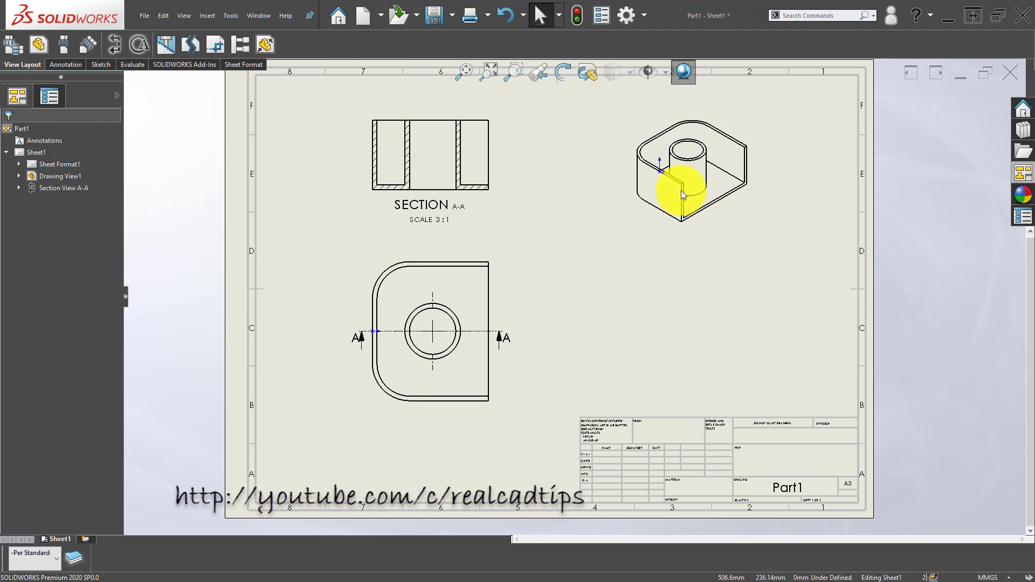
- Set the isometric view's display style to shaded with edges, and shift the view slightly up and to the left
key(f)
click(598, 242)
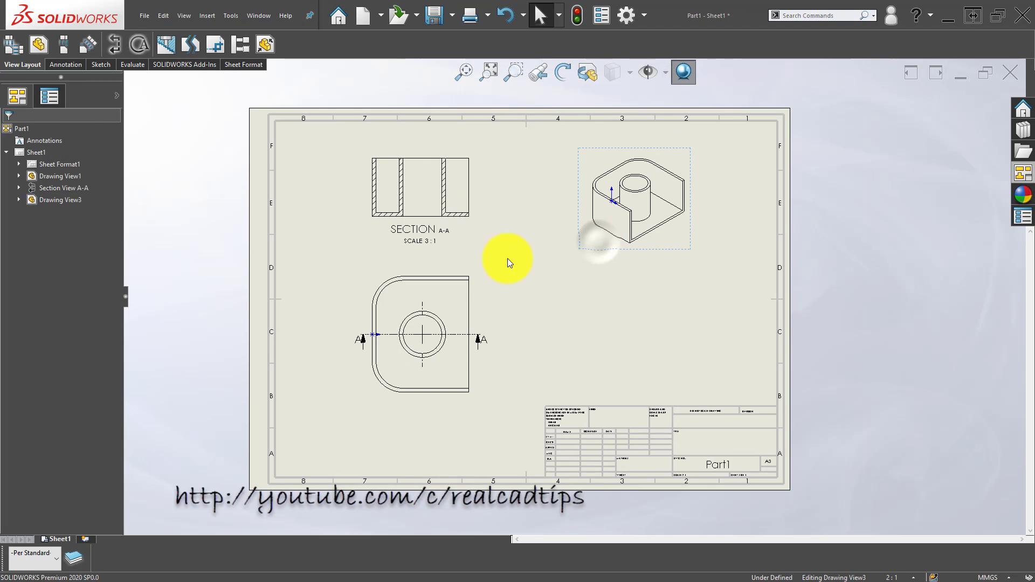
scroll(115, 378, down, 5)
click(69, 369)
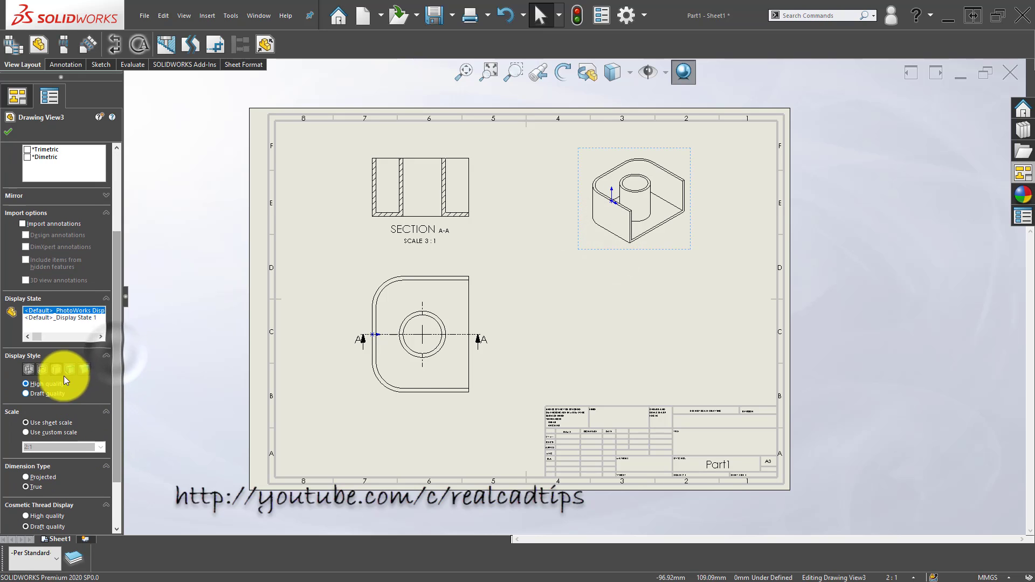
click(646, 306)
scroll(615, 237, down, 1)
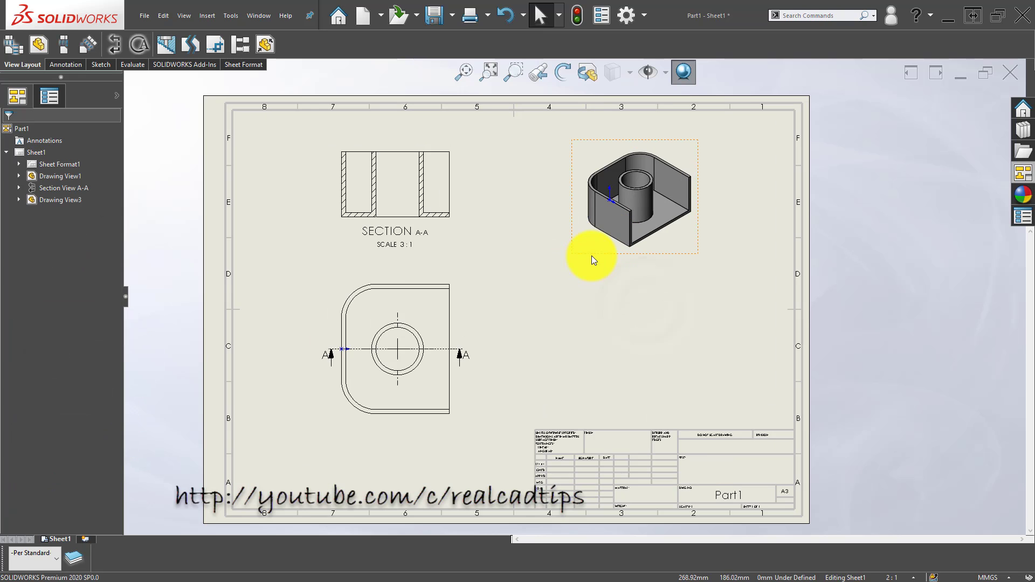
drag(591, 256, 583, 248)
click(587, 309)
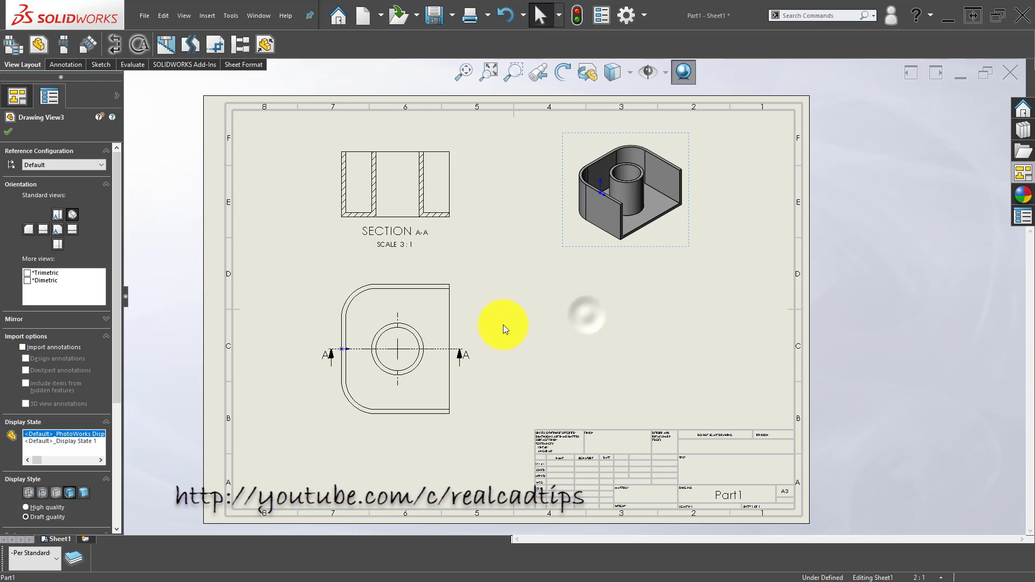
- Dimension the top view's overall vertical size between its two outer horizontal edges, placing the dimension right of the view
scroll(512, 325, down, 3)
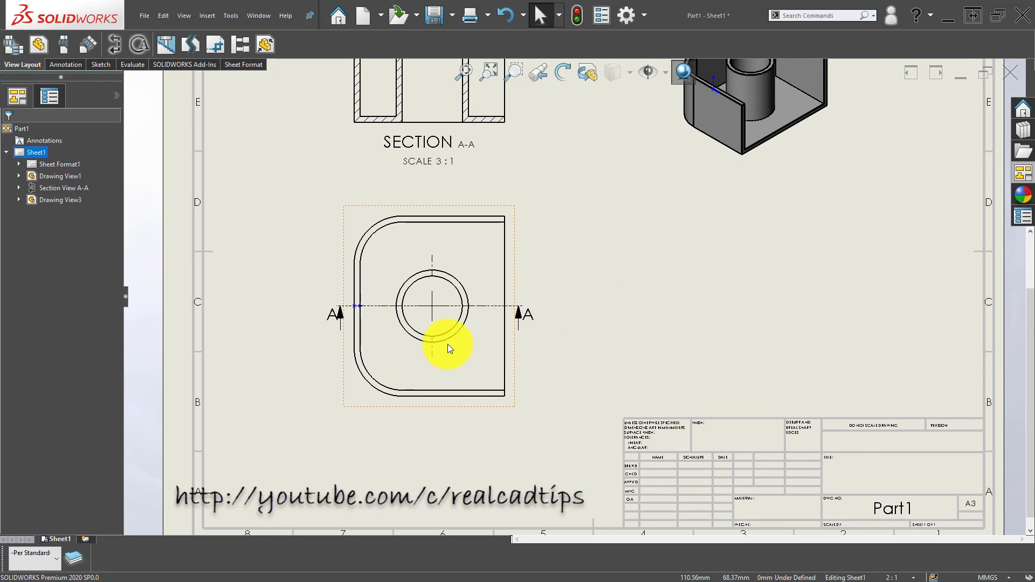
scroll(449, 346, down, 2)
key(d)
click(447, 408)
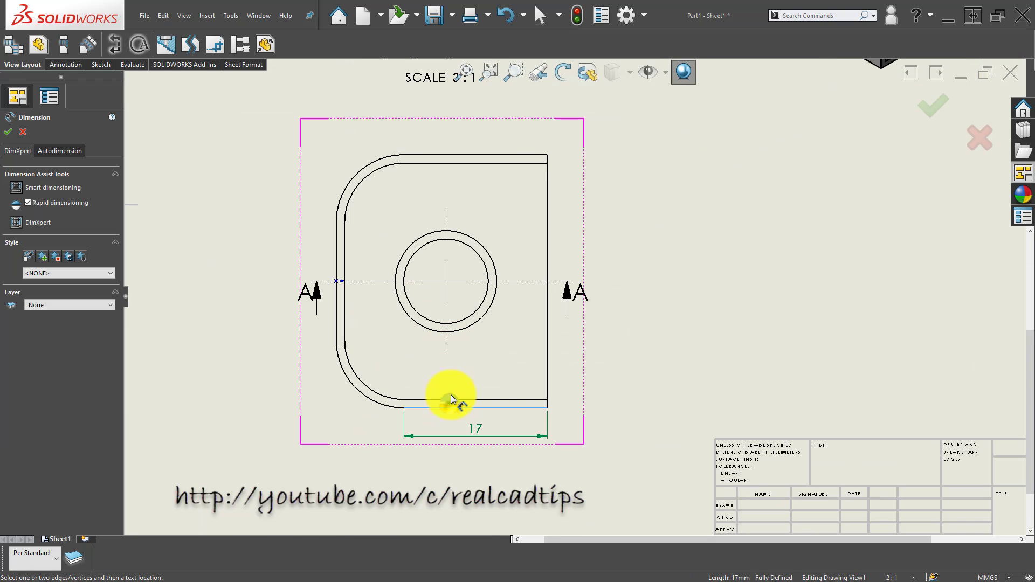
click(503, 154)
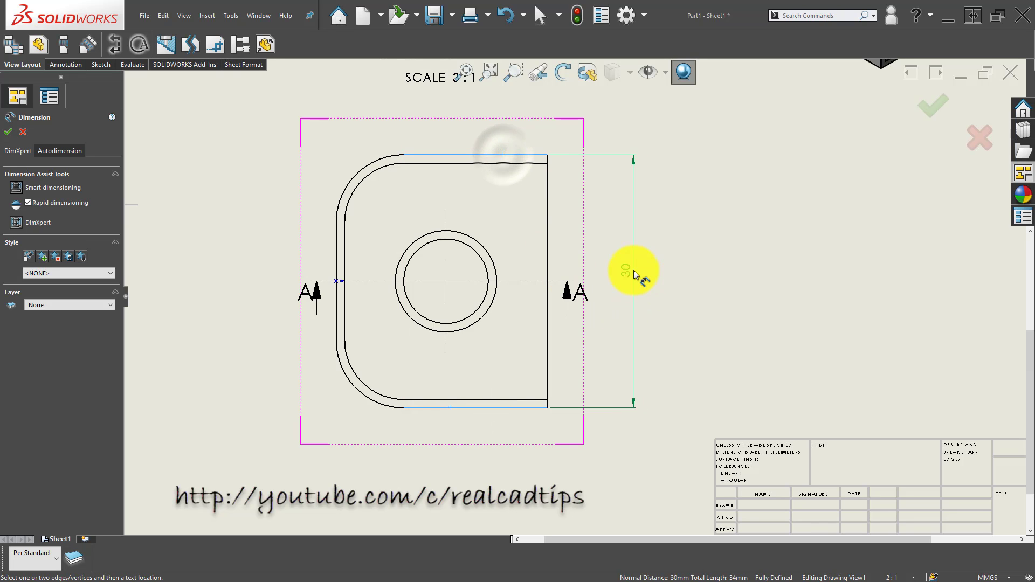
click(632, 270)
click(379, 441)
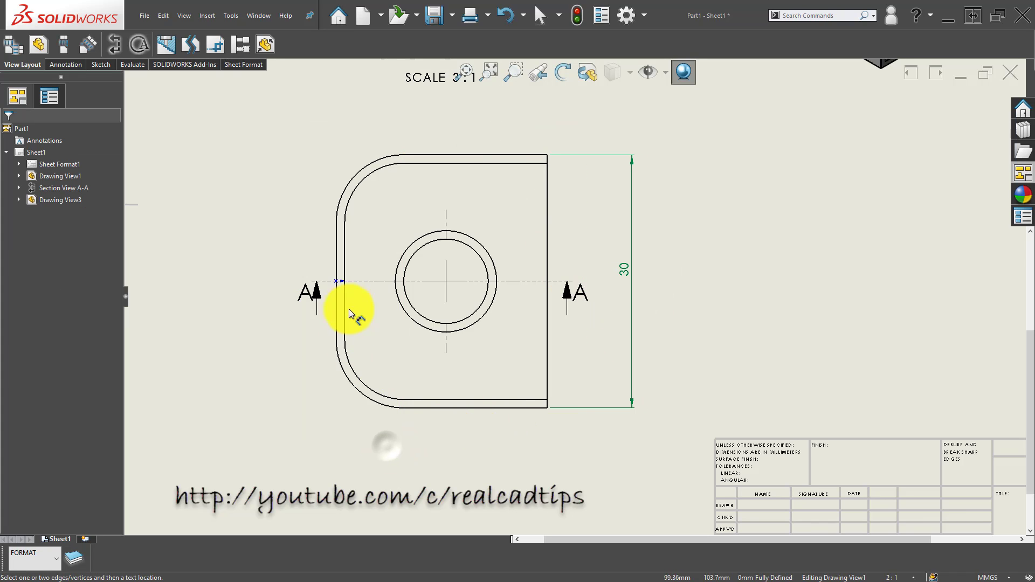
- Dimension the top view's overall width and the hole centre's horizontal distance from the right edge, with both dimensions below the view
click(336, 292)
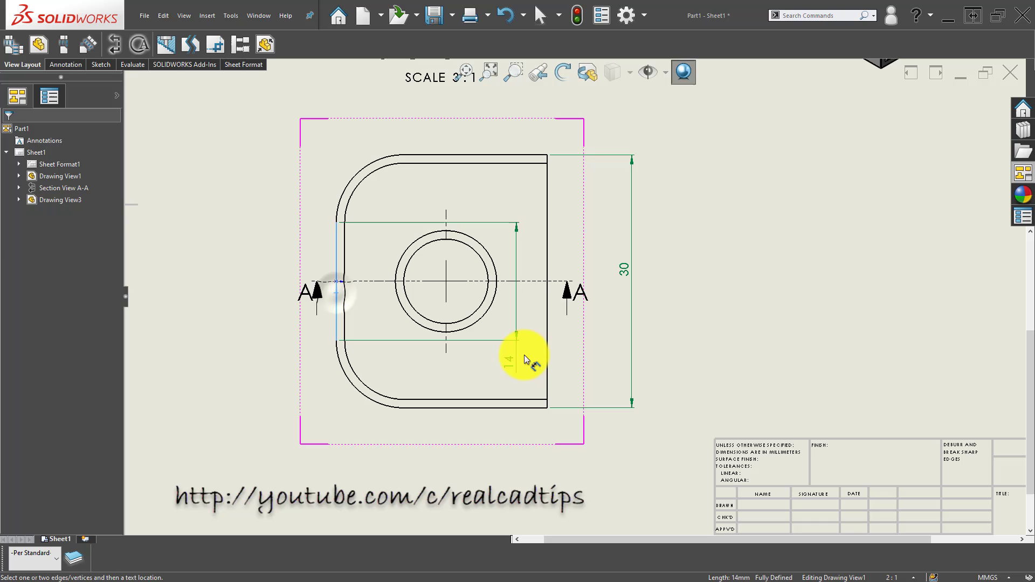
click(548, 313)
middle_drag(436, 435, 454, 381)
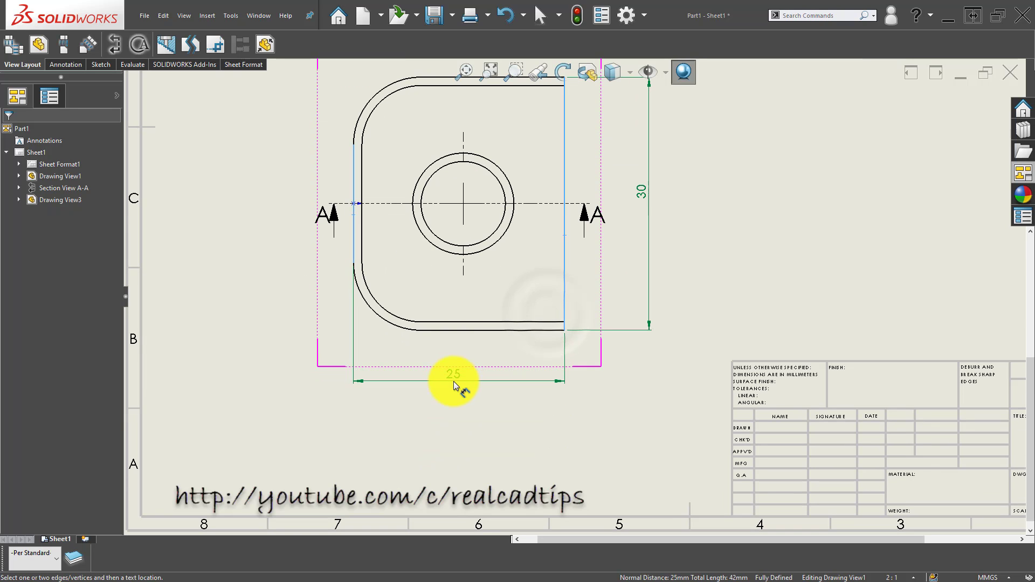
click(471, 399)
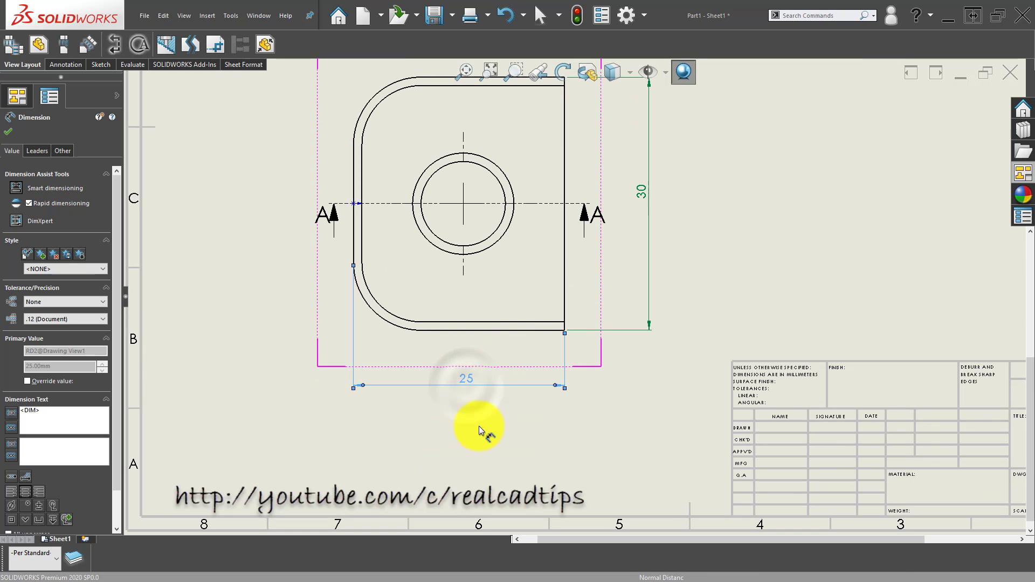
click(497, 241)
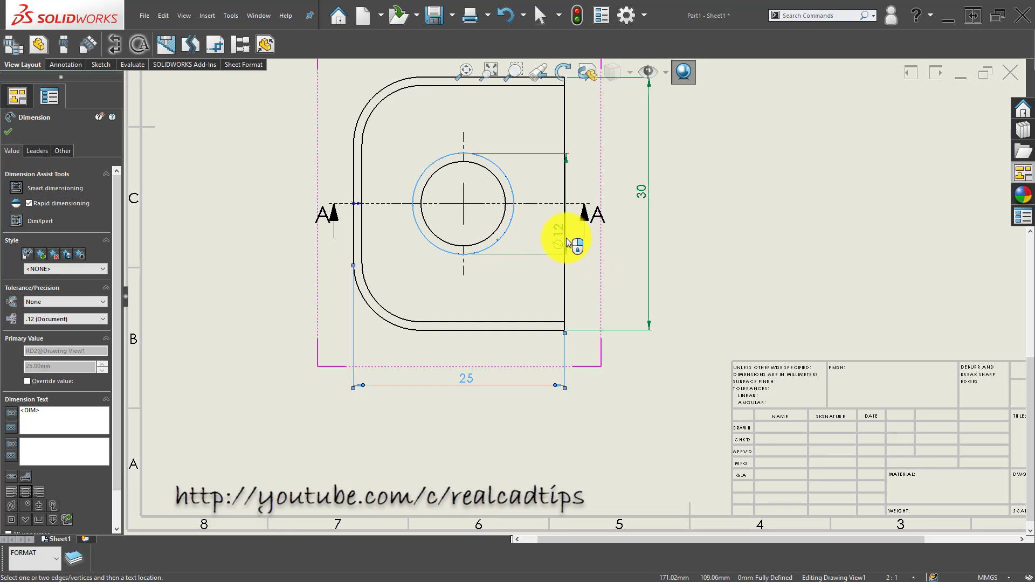
click(565, 238)
click(607, 379)
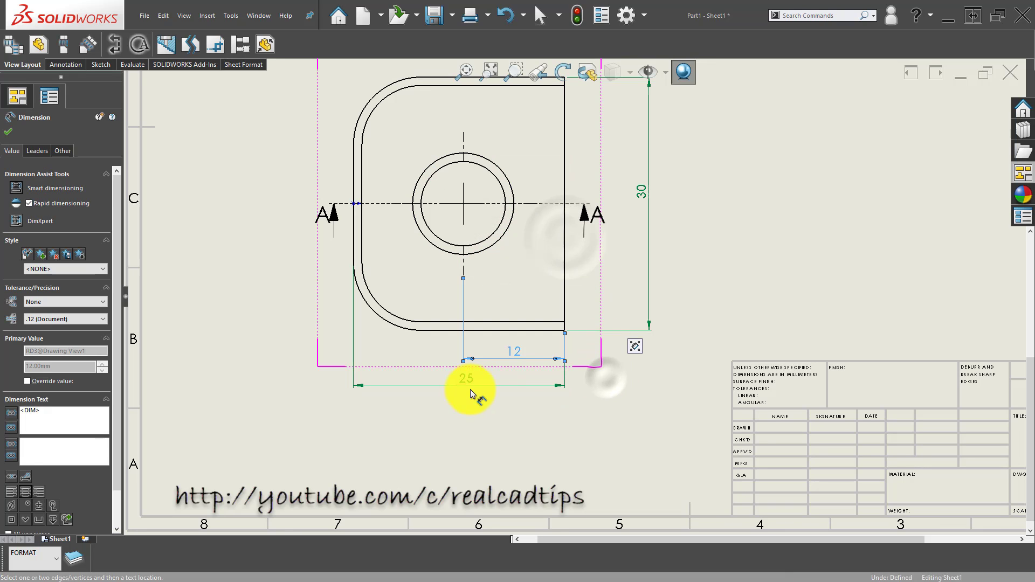
- Dimension the outer and inner radii of the top view's upper-left rounded corner, placing both outside the corner
scroll(486, 303, up, 3)
scroll(454, 186, down, 2)
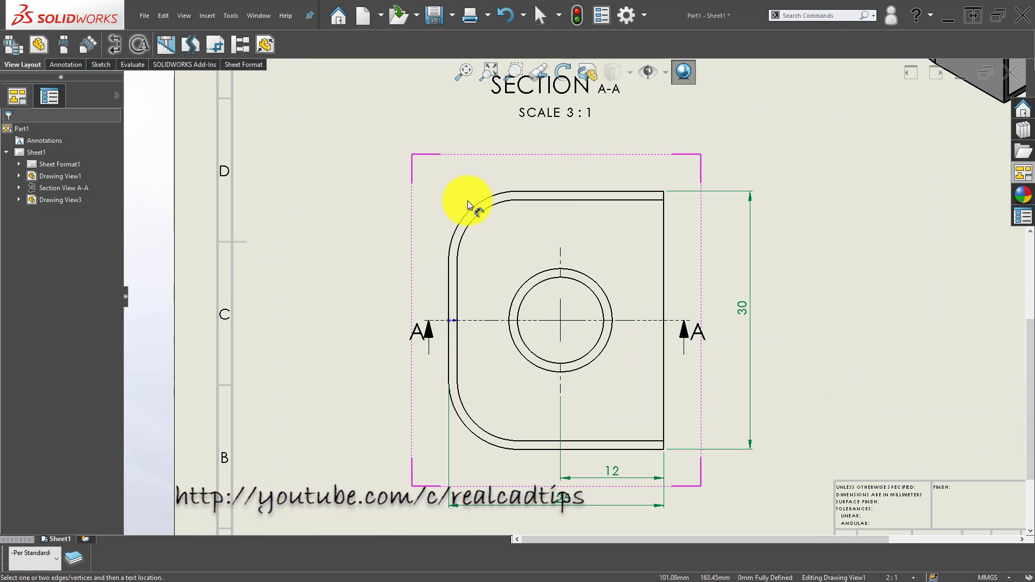
click(480, 202)
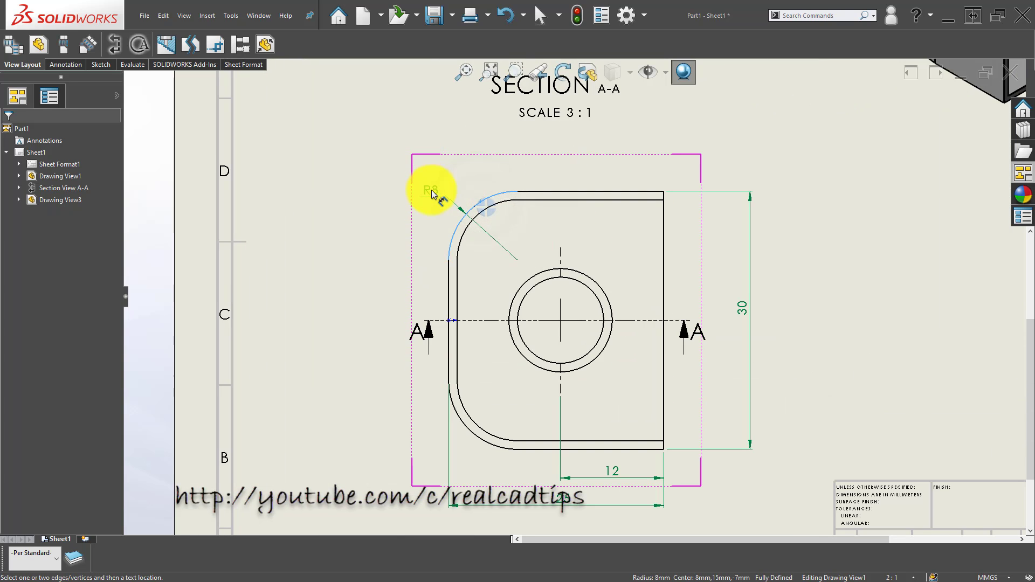
click(431, 192)
click(380, 259)
scroll(458, 237, down, 3)
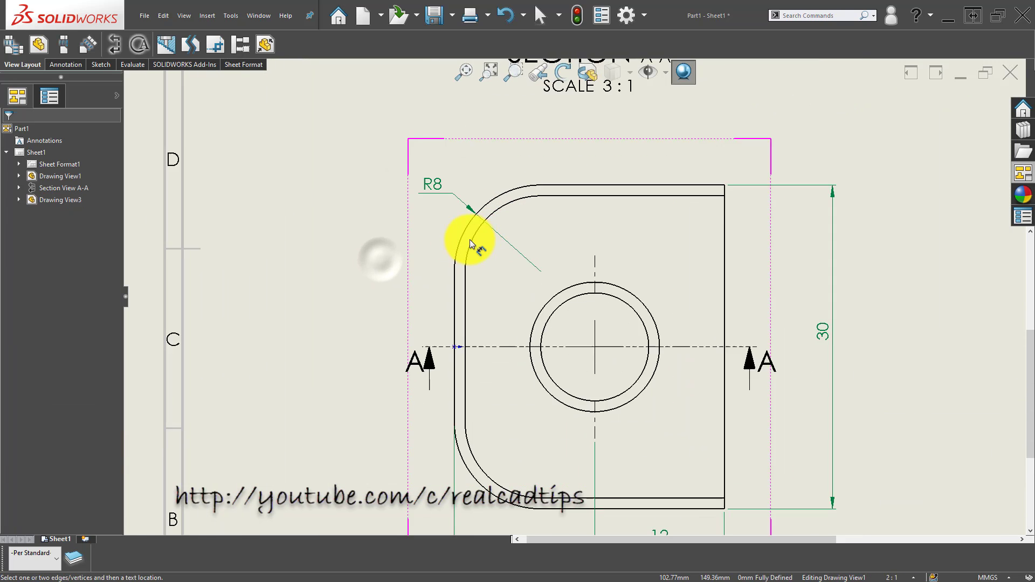
click(485, 230)
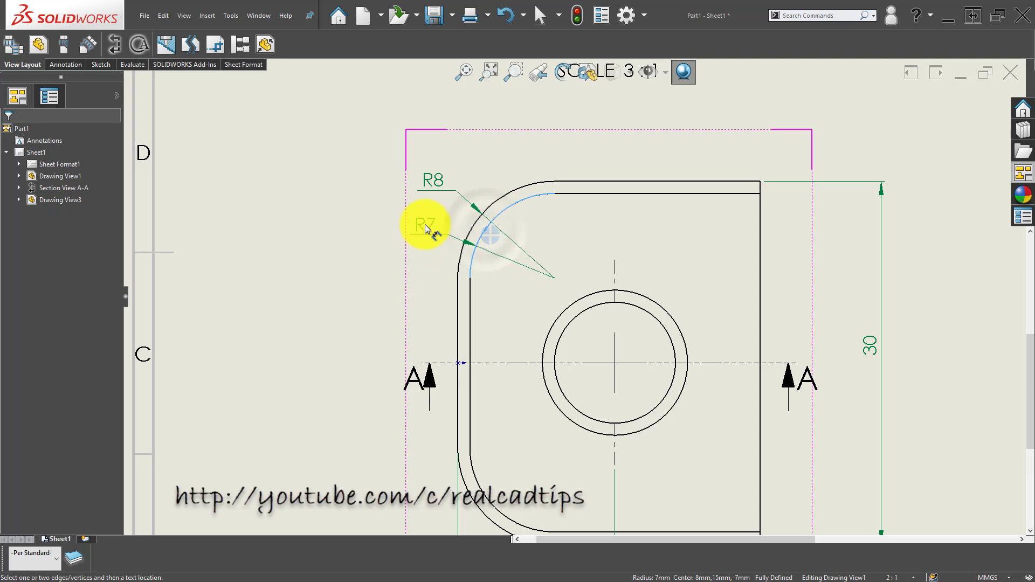
click(424, 227)
click(331, 286)
scroll(377, 275, up, 2)
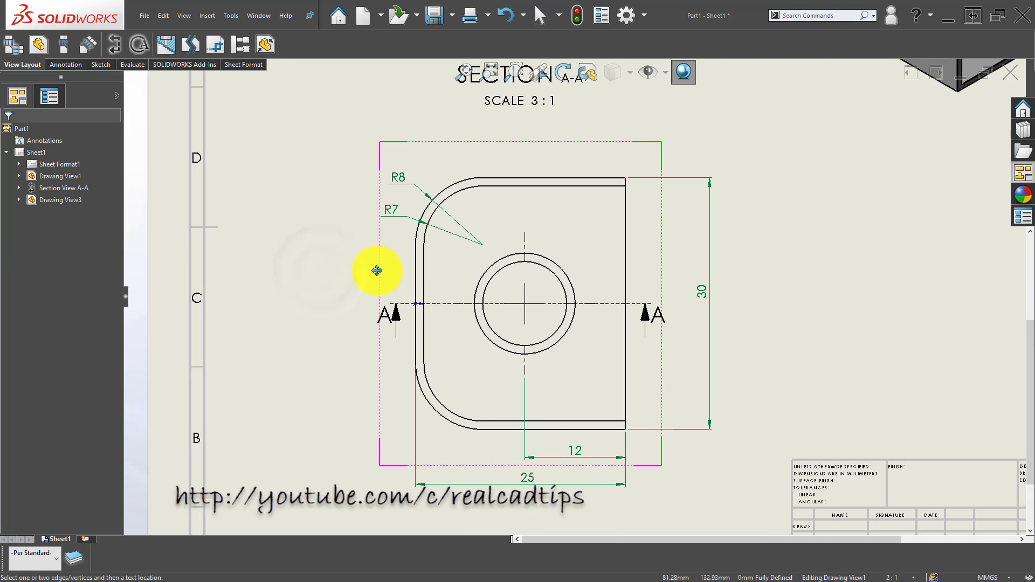
scroll(516, 352, up, 1)
middle_drag(504, 347, 446, 262)
scroll(520, 242, up, 1)
middle_drag(519, 243, 473, 351)
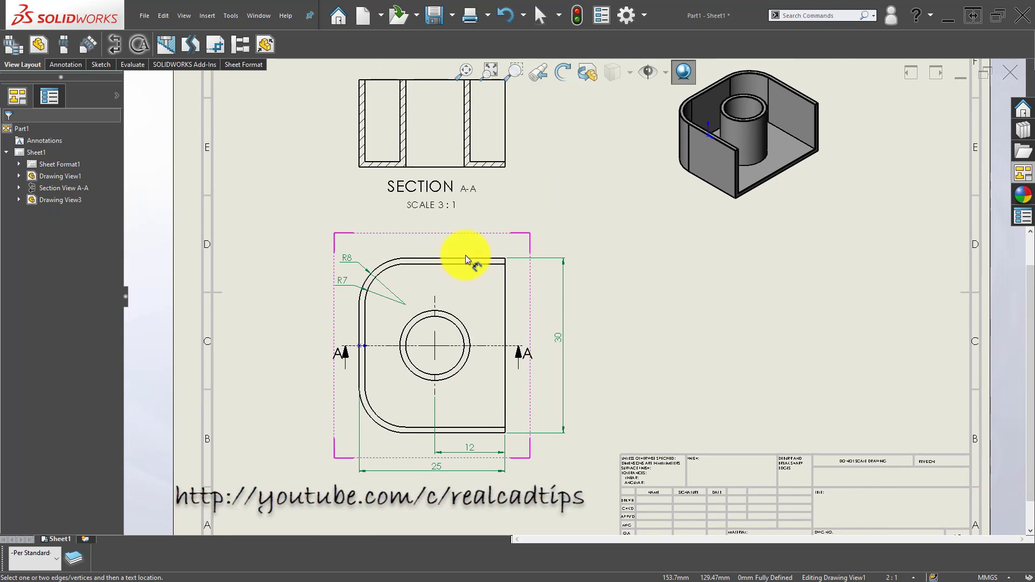
scroll(450, 140, down, 1)
middle_drag(450, 140, 415, 231)
scroll(393, 185, down, 1)
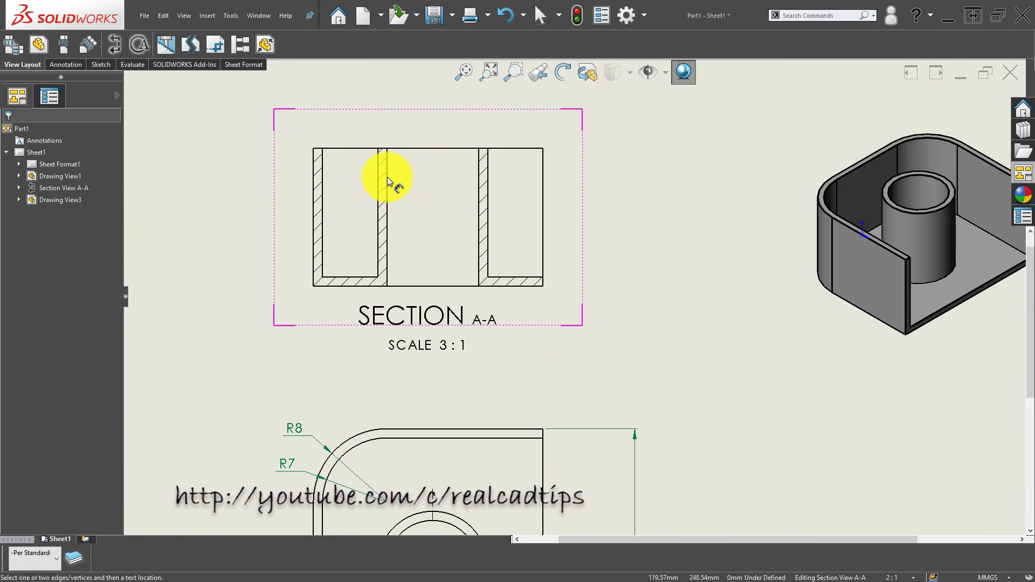
click(387, 177)
click(477, 167)
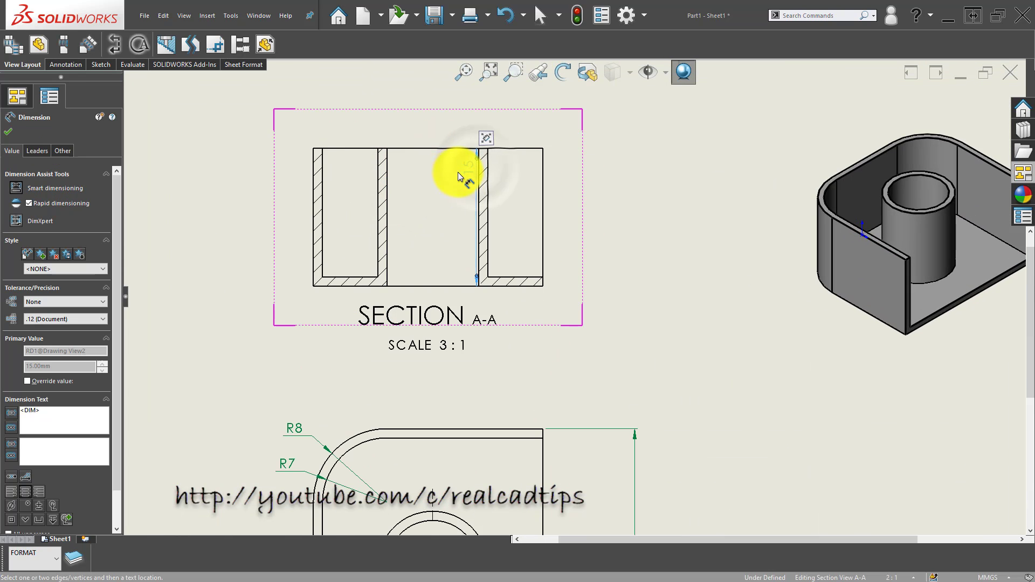
key(Escape)
- Dimension the hole's inner diameter above section view A-A, between the two inner walls of the cylinder
scroll(431, 192, down, 3)
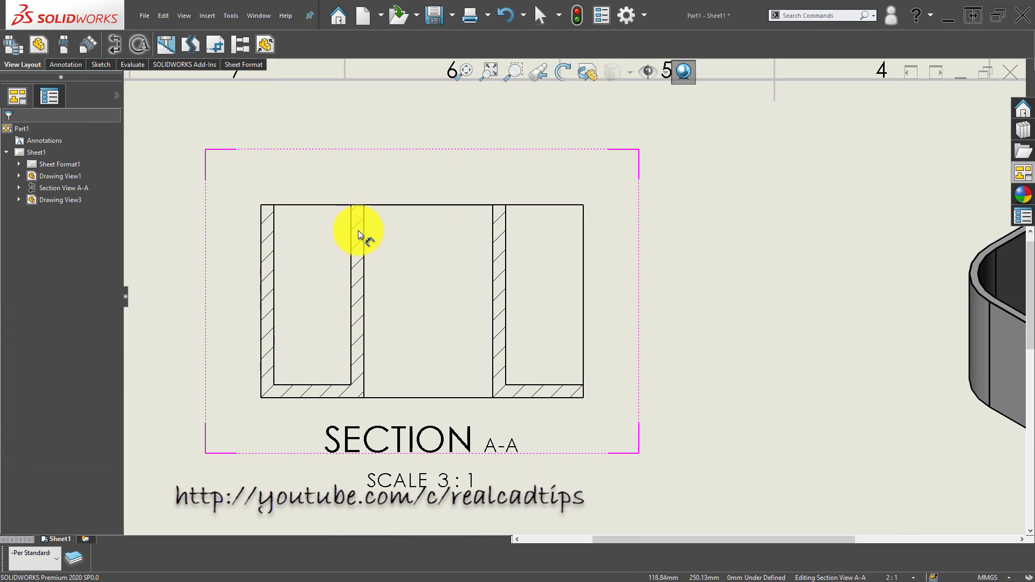
click(364, 215)
click(493, 209)
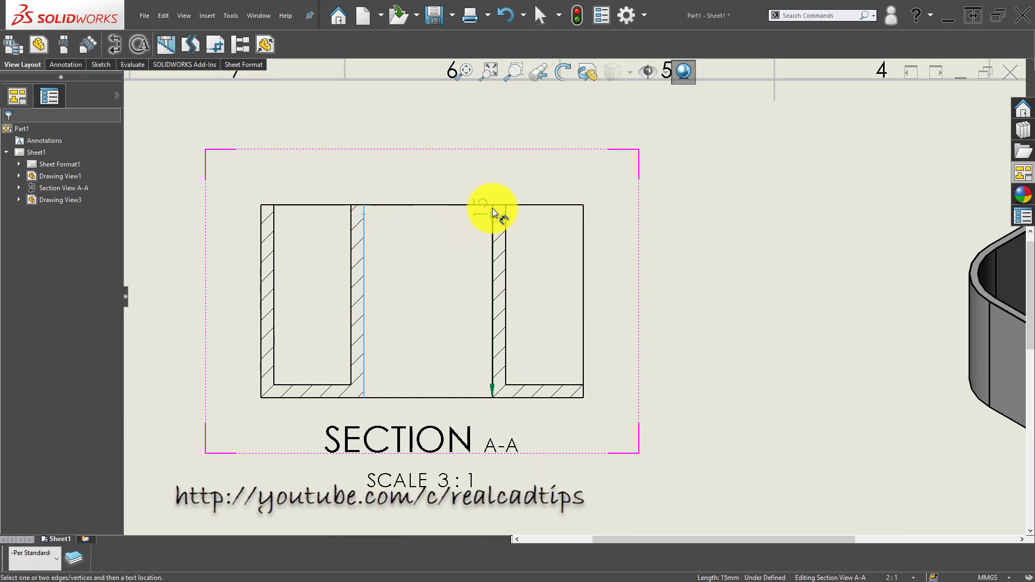
click(491, 204)
click(296, 166)
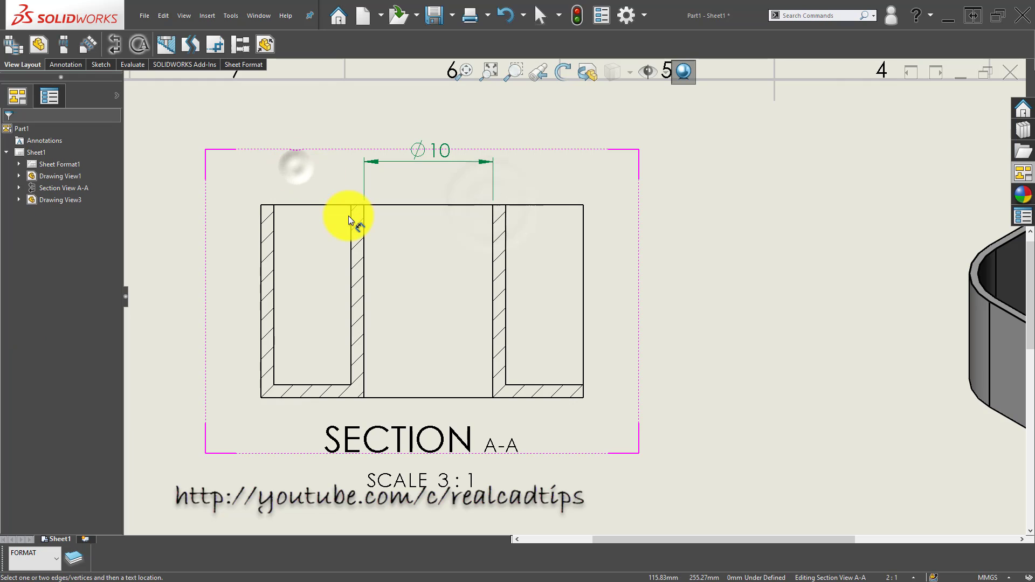
- Dimension the cylinder's outer diameter in section view A-A, stacking it above the inner diameter dimension
click(351, 216)
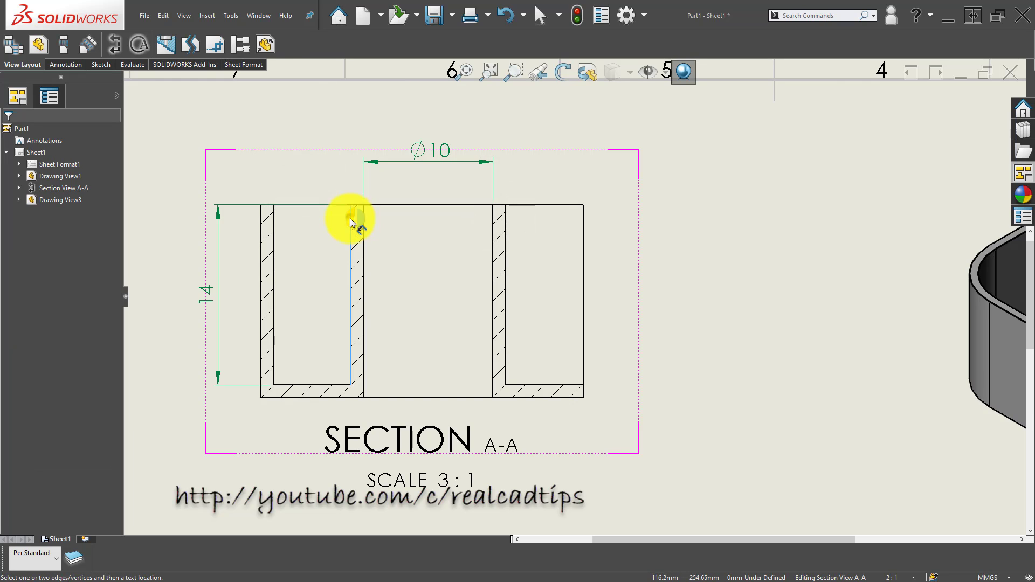
click(504, 230)
click(502, 229)
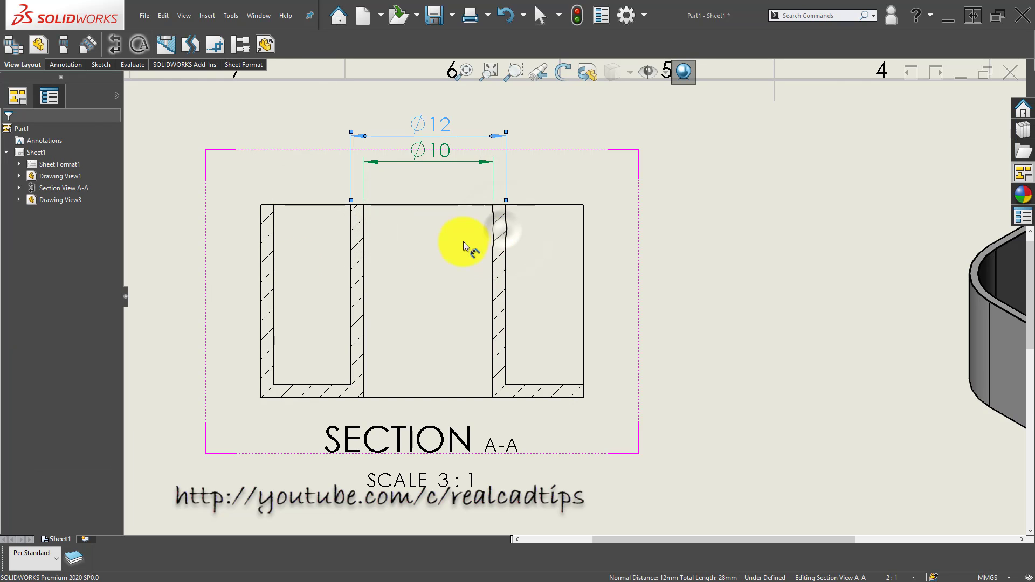
click(207, 276)
- Dimension the overall height of section view A-A from its bottom edge to its top edge, placed left of the view
scroll(427, 356, up, 3)
click(397, 349)
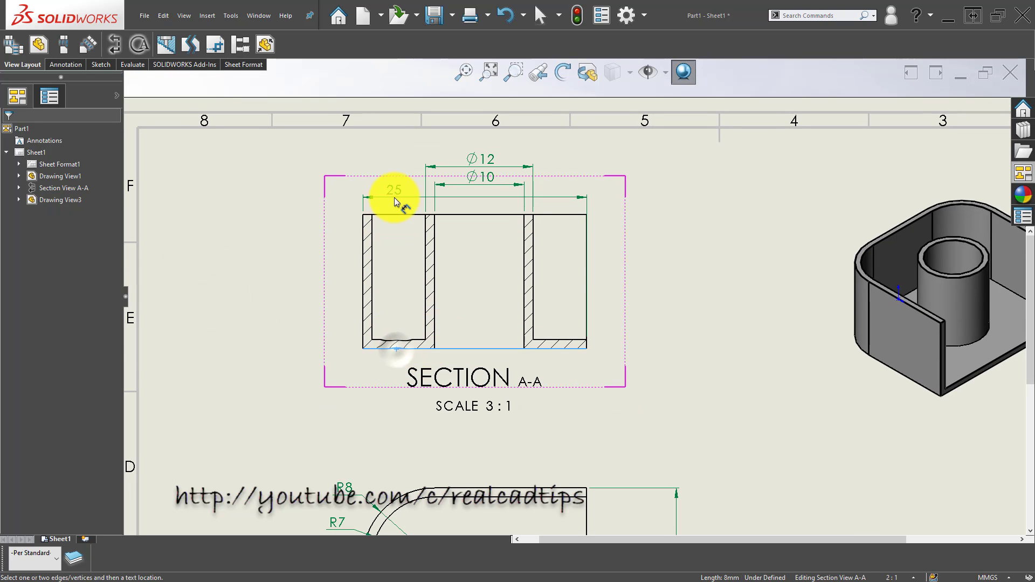
click(403, 215)
click(310, 272)
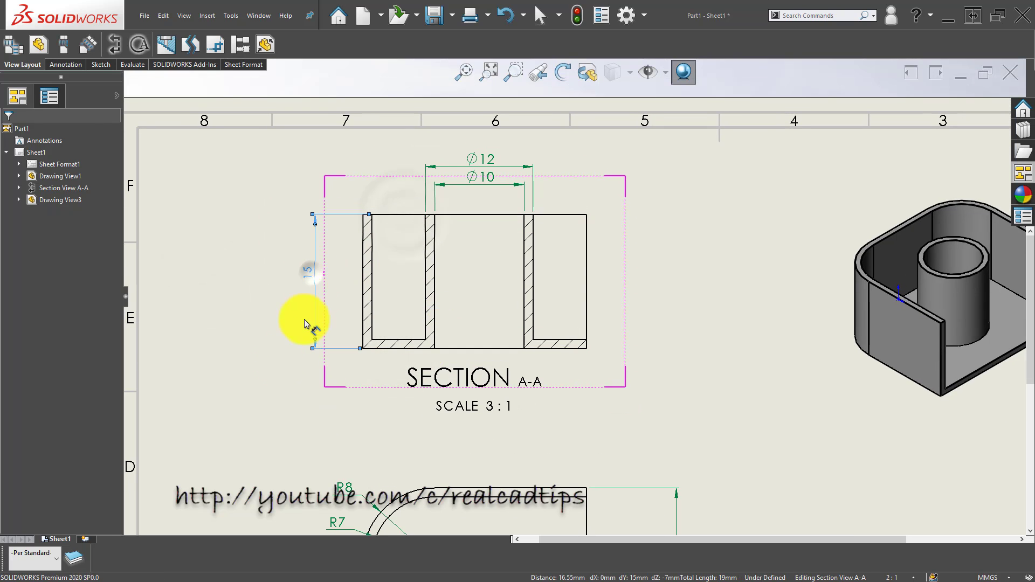
click(429, 431)
- Examine the dimensioned top view and the overall layout of the drawing sheet
scroll(369, 441, up, 3)
scroll(323, 381, down, 1)
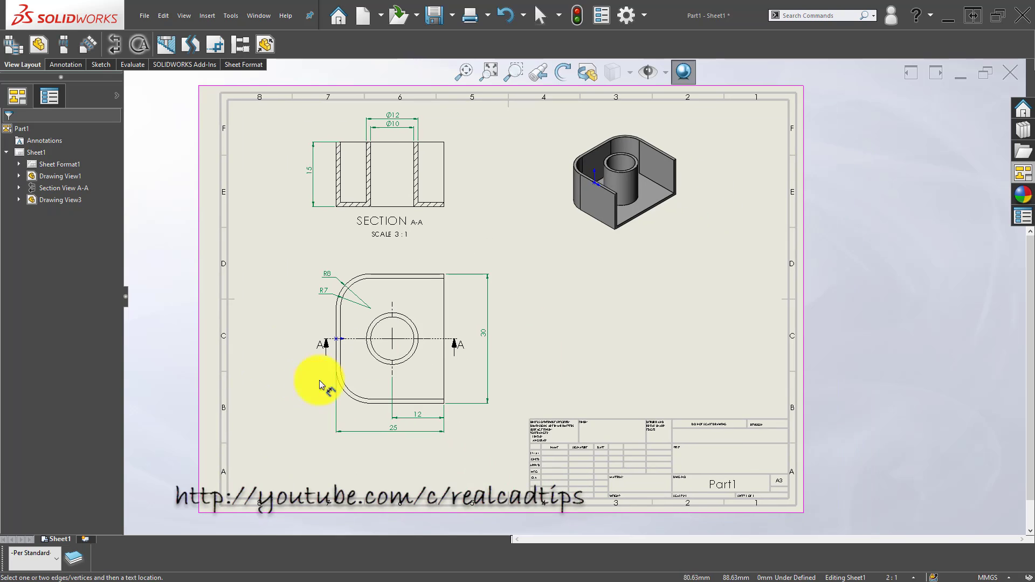
scroll(406, 344, down, 2)
scroll(407, 345, down, 2)
mouse_move(454, 354)
middle_down()
mouse_move(443, 338)
mouse_move(438, 357)
middle_up()
scroll(442, 337, up, 1)
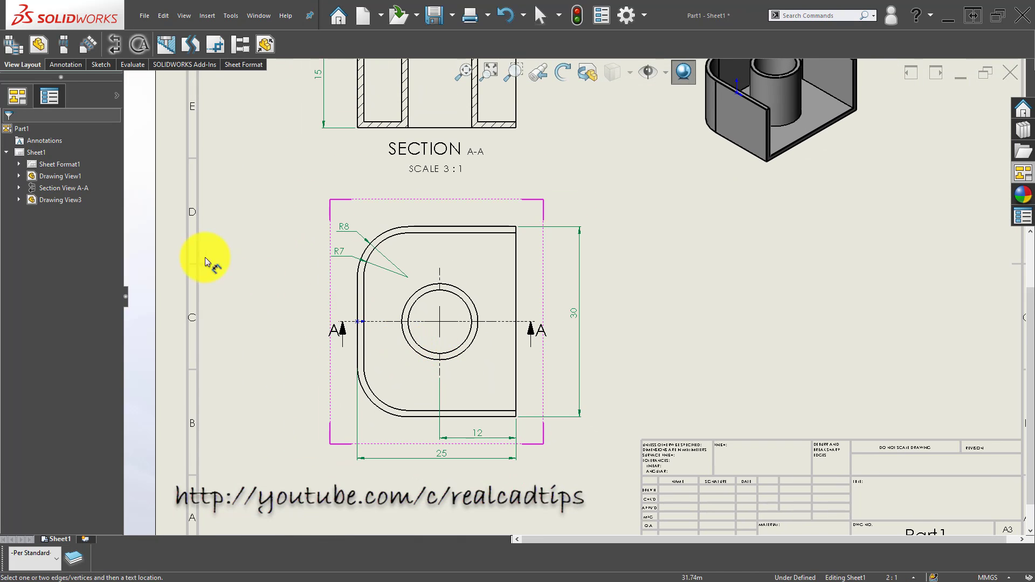
key(Escape)
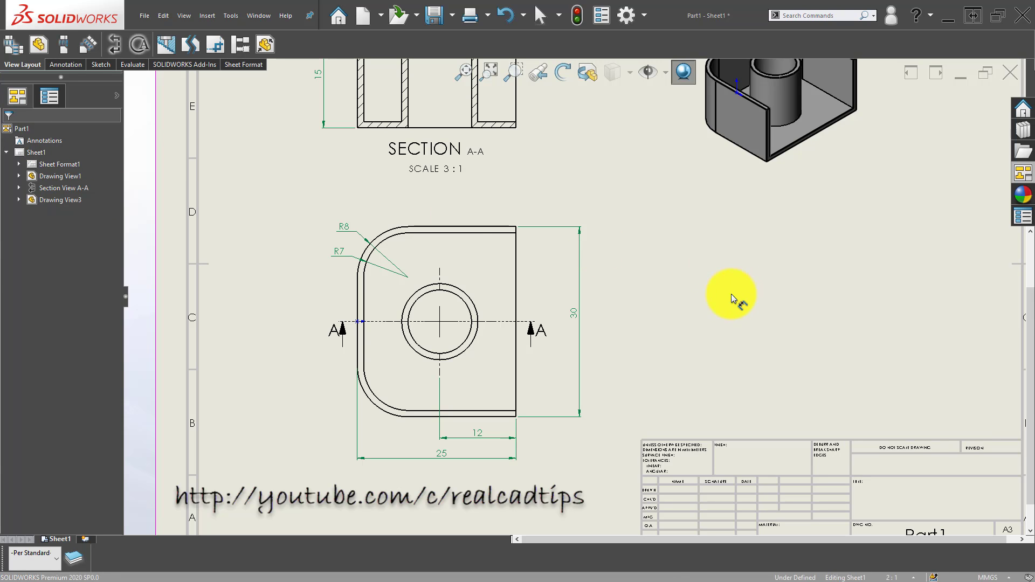
middle_click(656, 305)
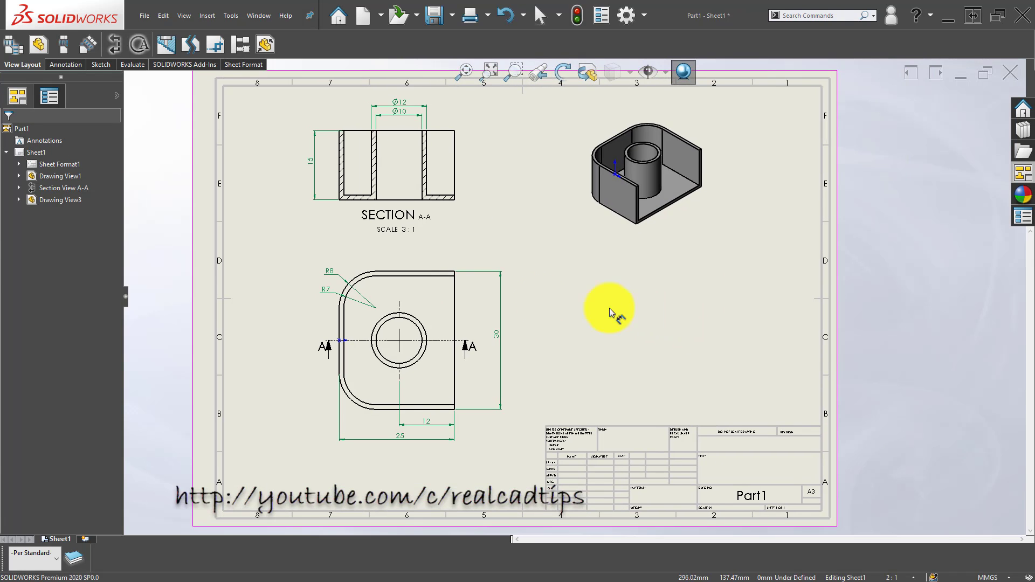